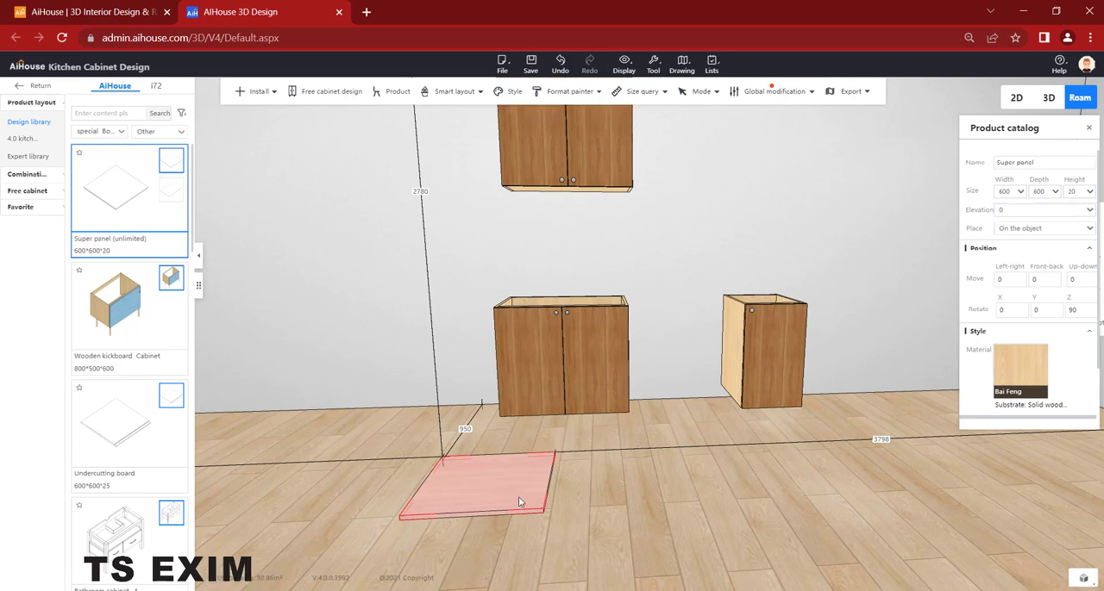
# - Set the super panel's width and depth to 100 each
pyautogui.moveTo(1017, 190); pyautogui.dragTo(973, 193)
pyautogui.write('1000')
pyautogui.moveTo(1044, 194); pyautogui.dragTo(1006, 191)
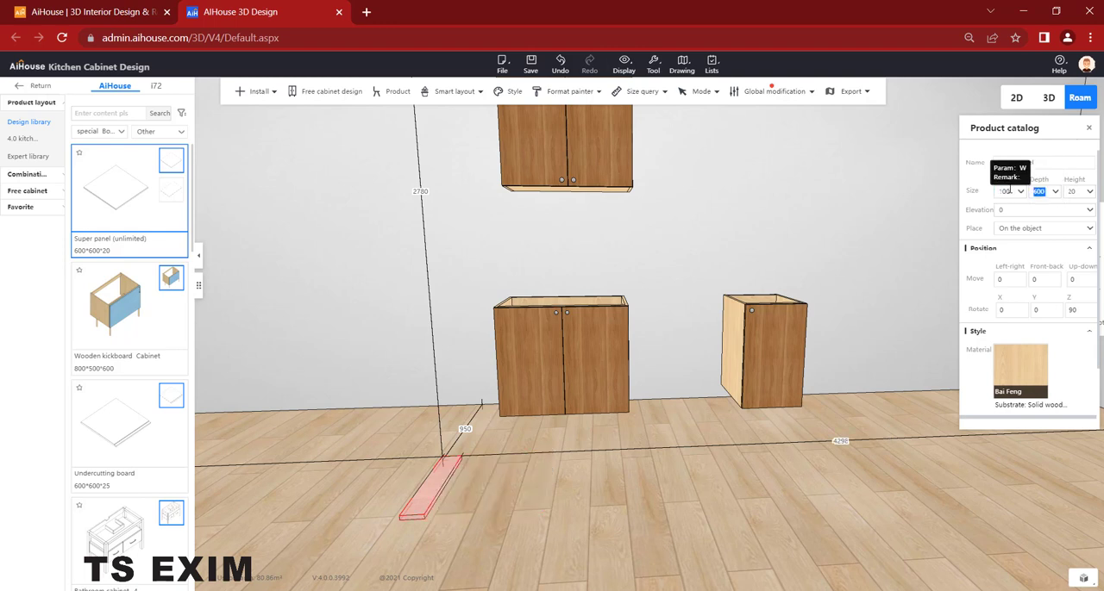
pyautogui.write('100')
pyautogui.press('Return')
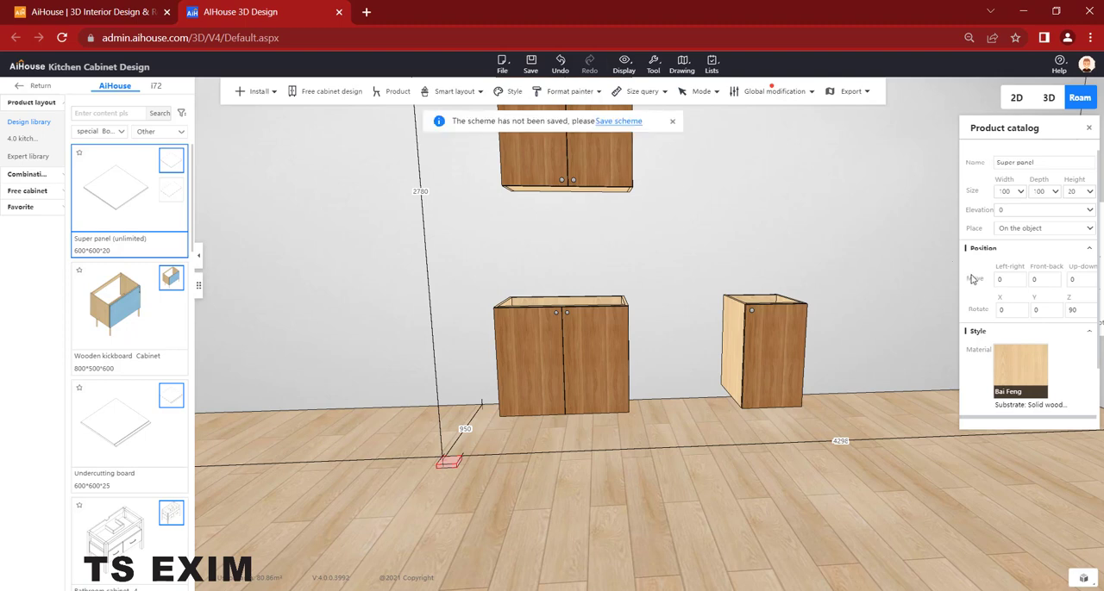
# - Enter board selection mode, dismiss the save reminder and open the small super panel for panel point editing
pyautogui.press('a')
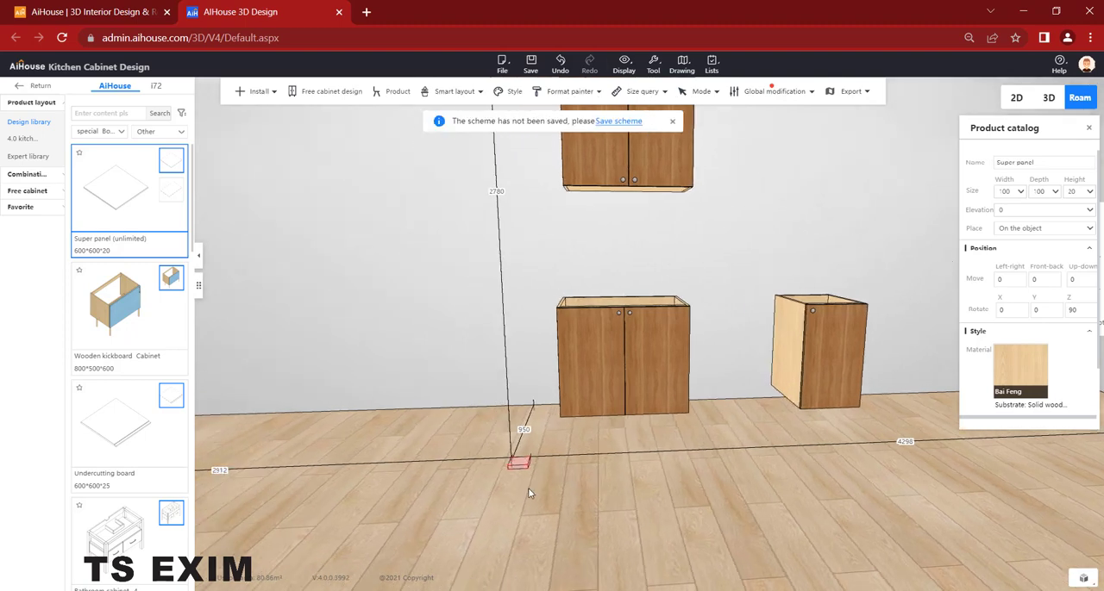
pyautogui.press('w')
pyautogui.press('b')
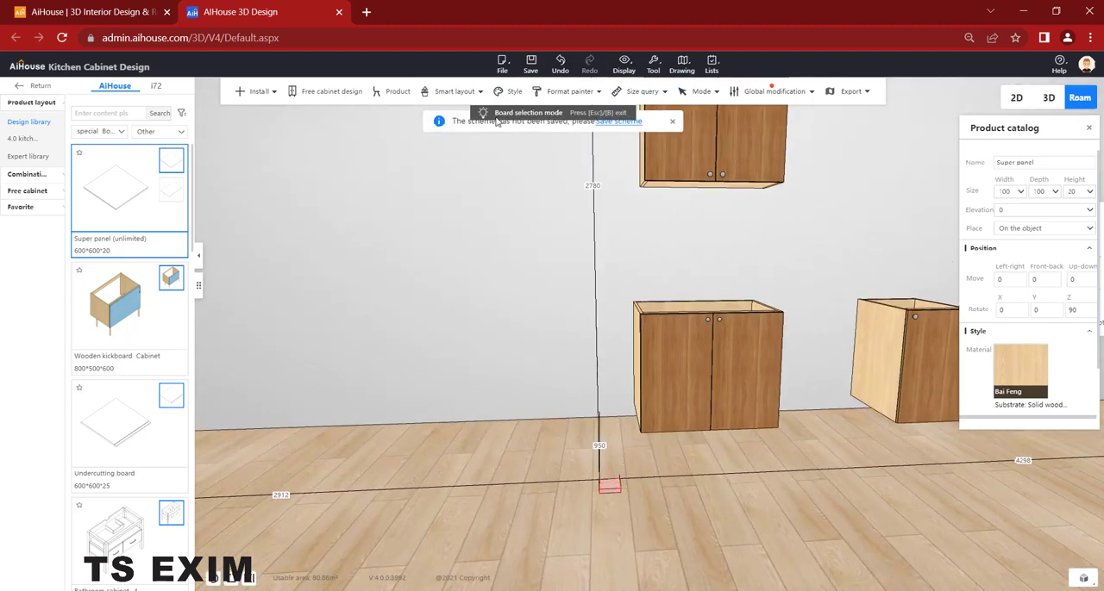
pyautogui.click(674, 122)
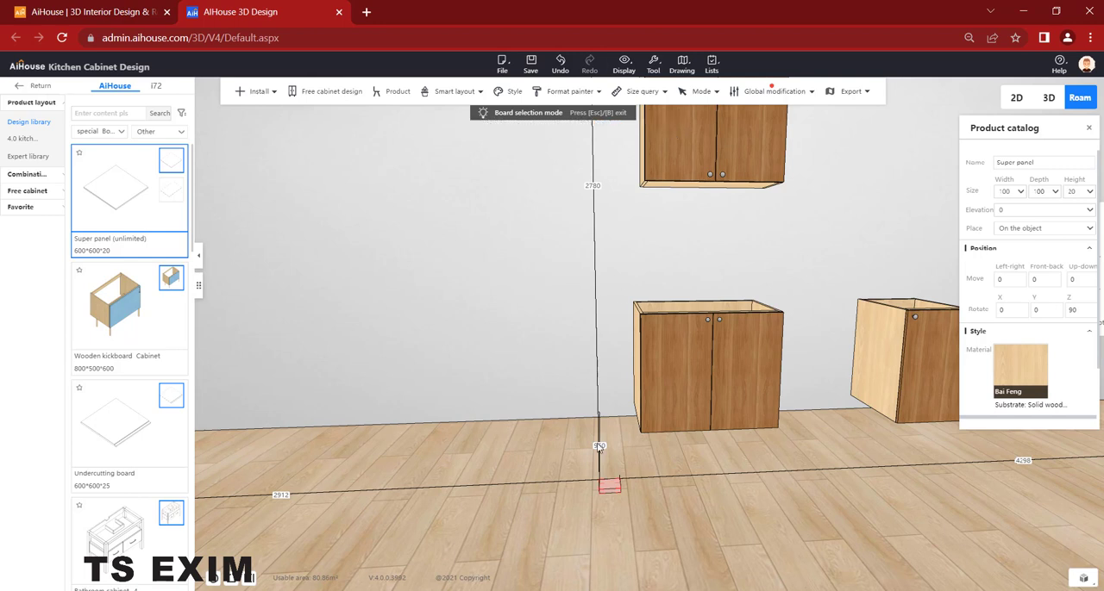
pyautogui.rightClick(603, 490)
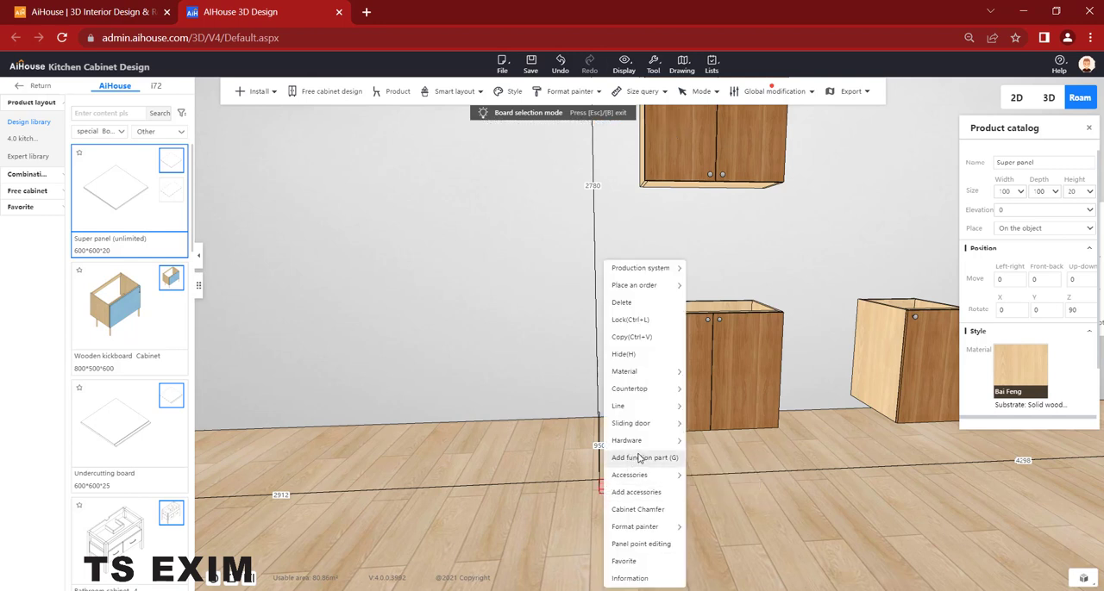
pyautogui.moveTo(641, 530)
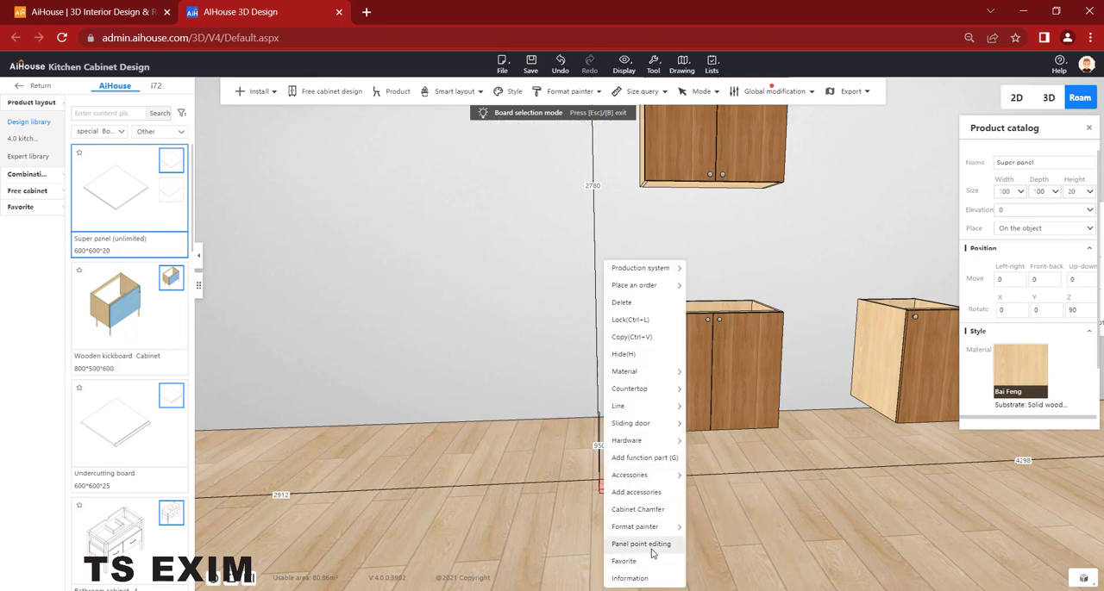
pyautogui.click(643, 544)
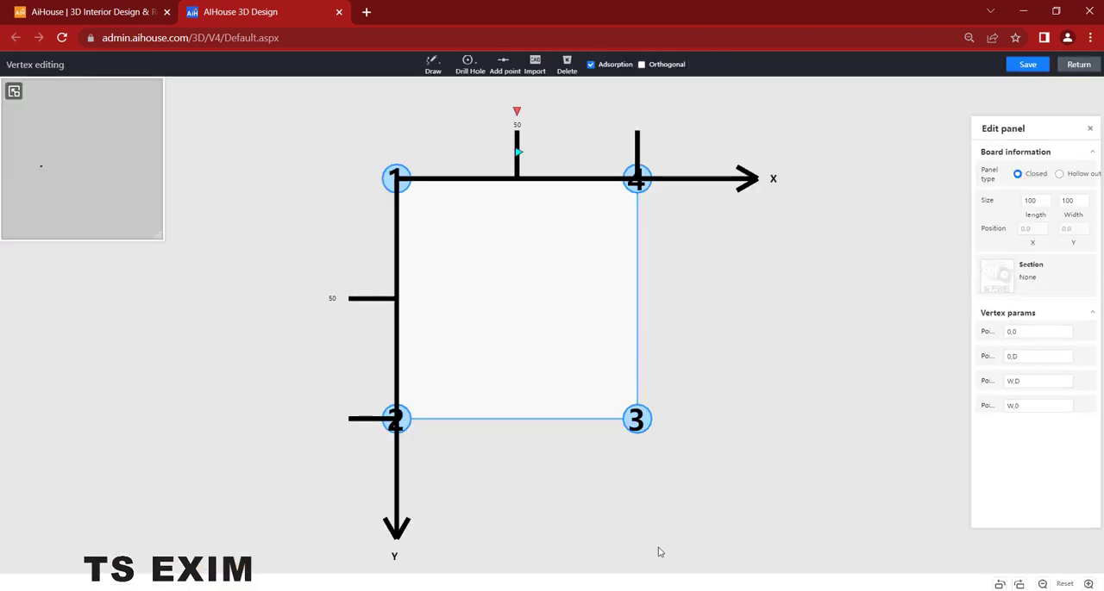
# - Delete the panel's existing square outline
pyautogui.click(480, 249)
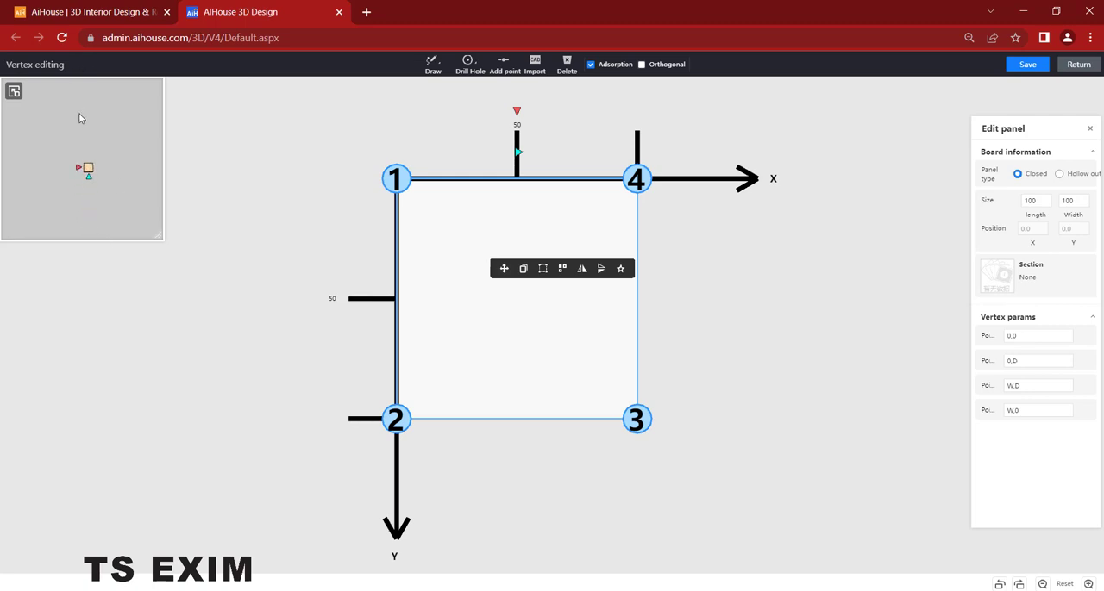
pyautogui.scroll(4, 88, 161)
pyautogui.press('Delete')
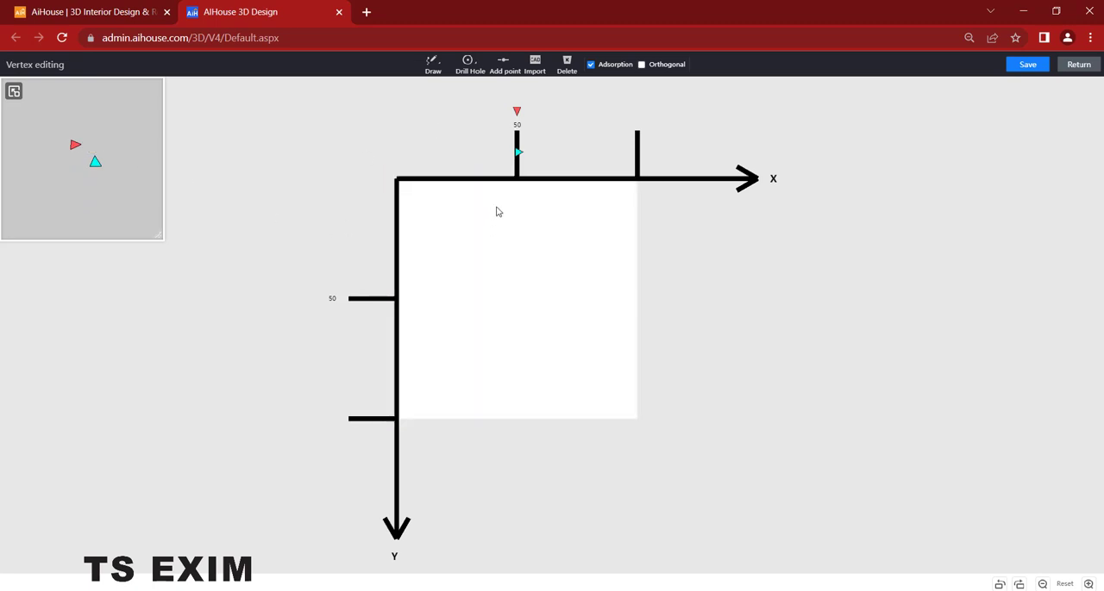
pyautogui.click(431, 86)
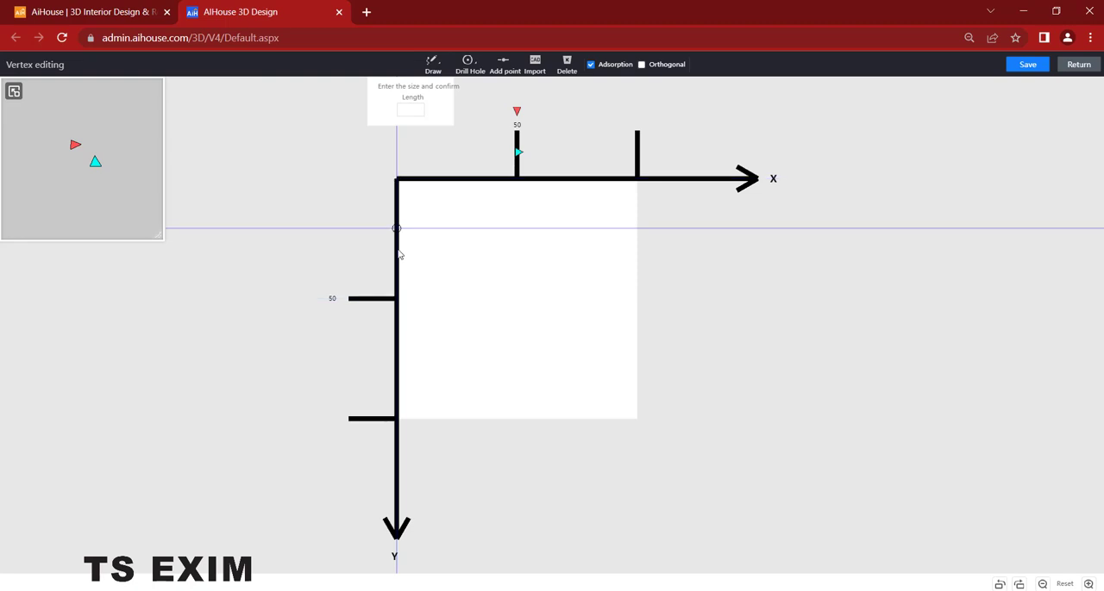
pyautogui.click(398, 324)
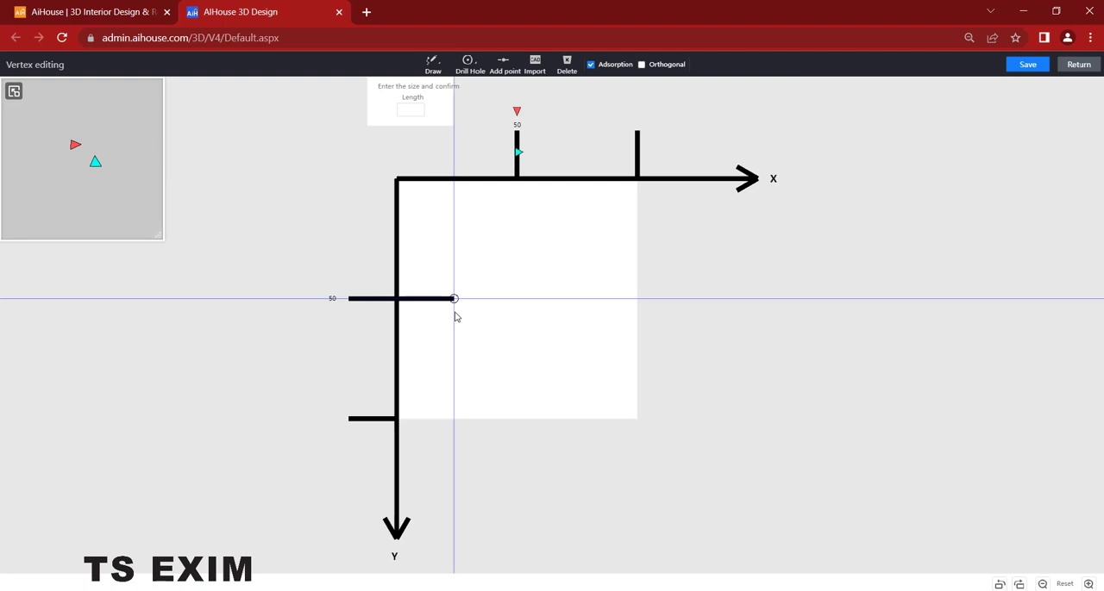
pyautogui.write('1')
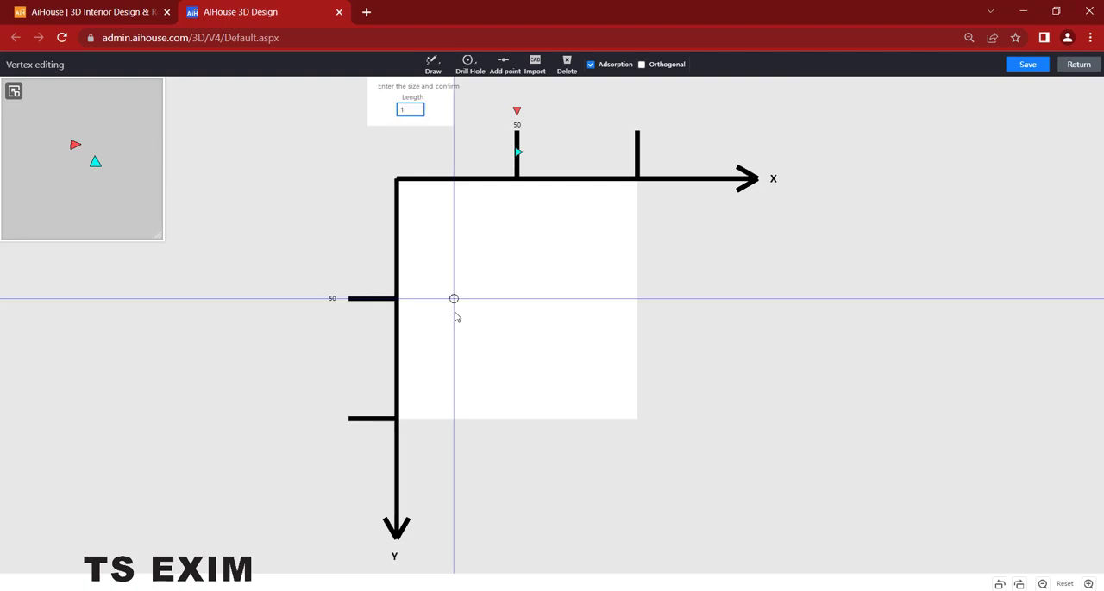
pyautogui.press('BackSpace')
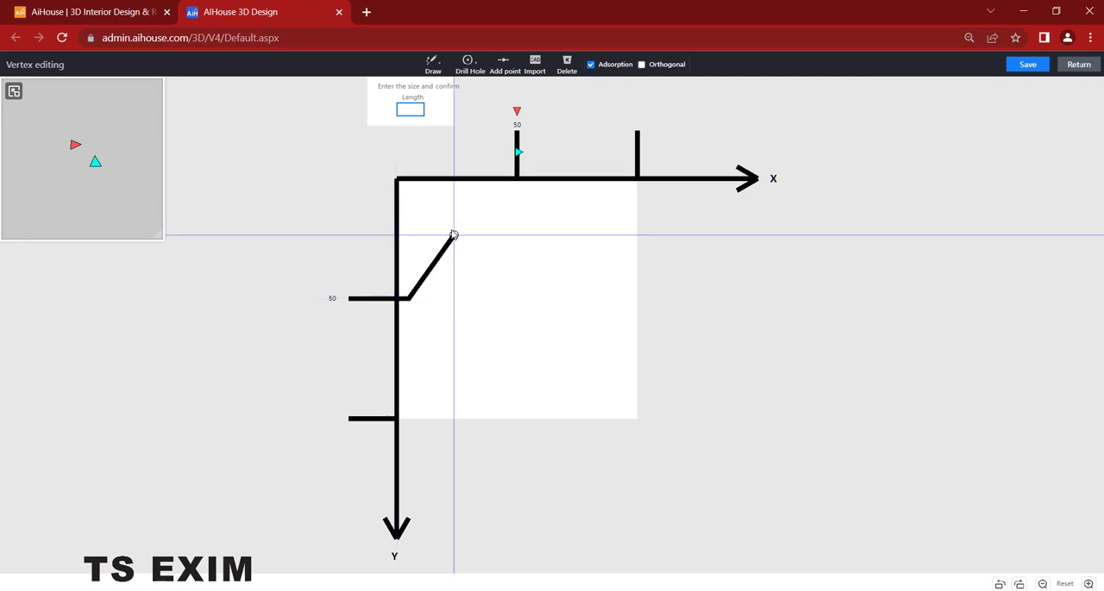
# - Turn on orthogonal drawing and start the handle outline at the origin, going 50 along Y, 5 across and 40 back up
pyautogui.click(641, 65)
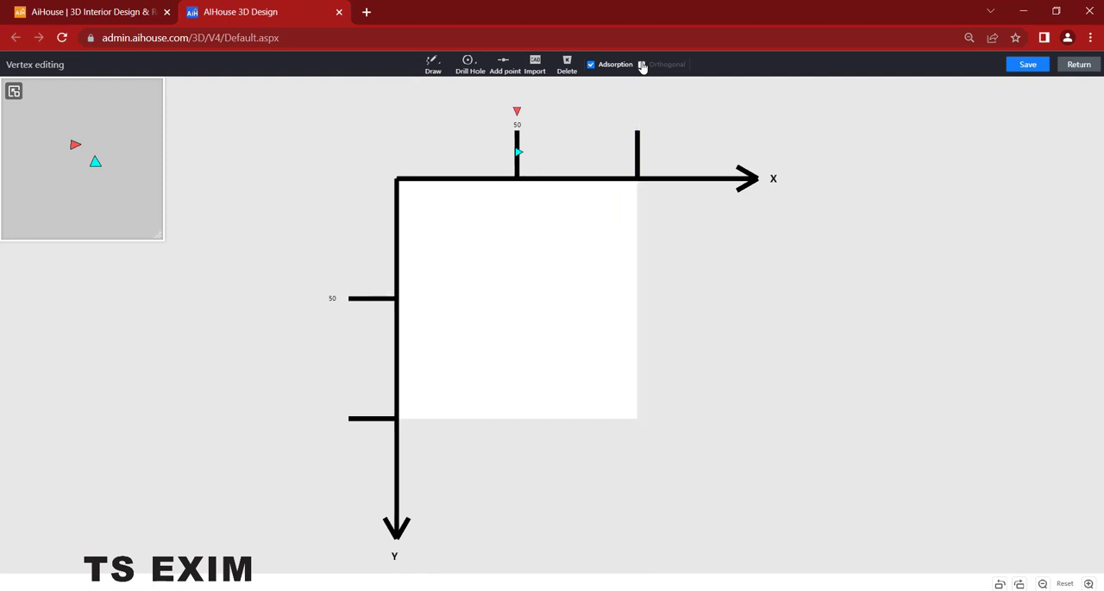
pyautogui.moveTo(432, 66)
pyautogui.click(431, 86)
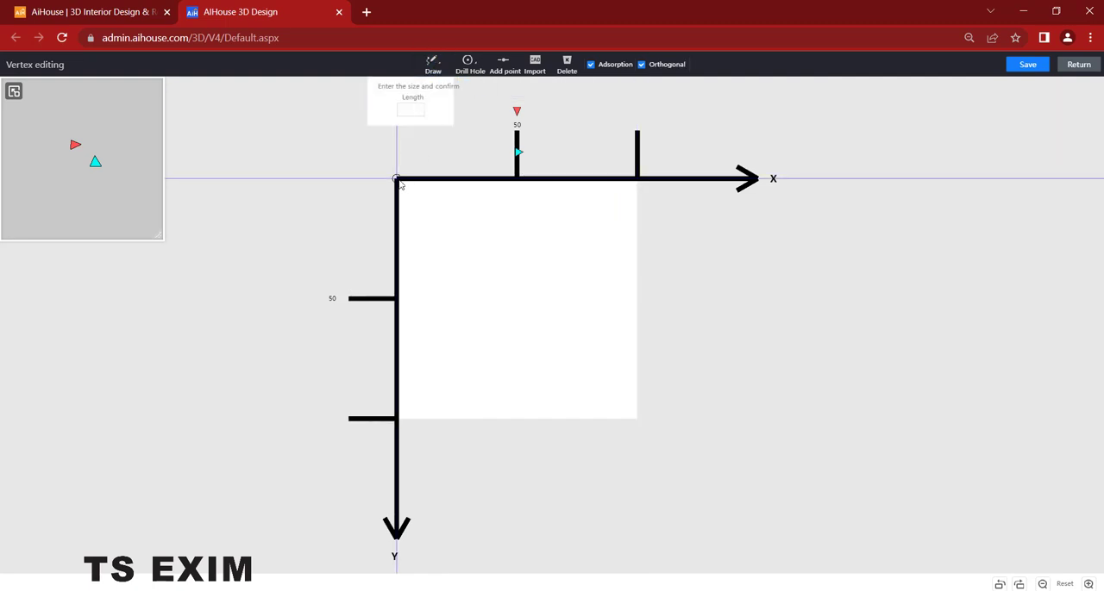
pyautogui.click(402, 313)
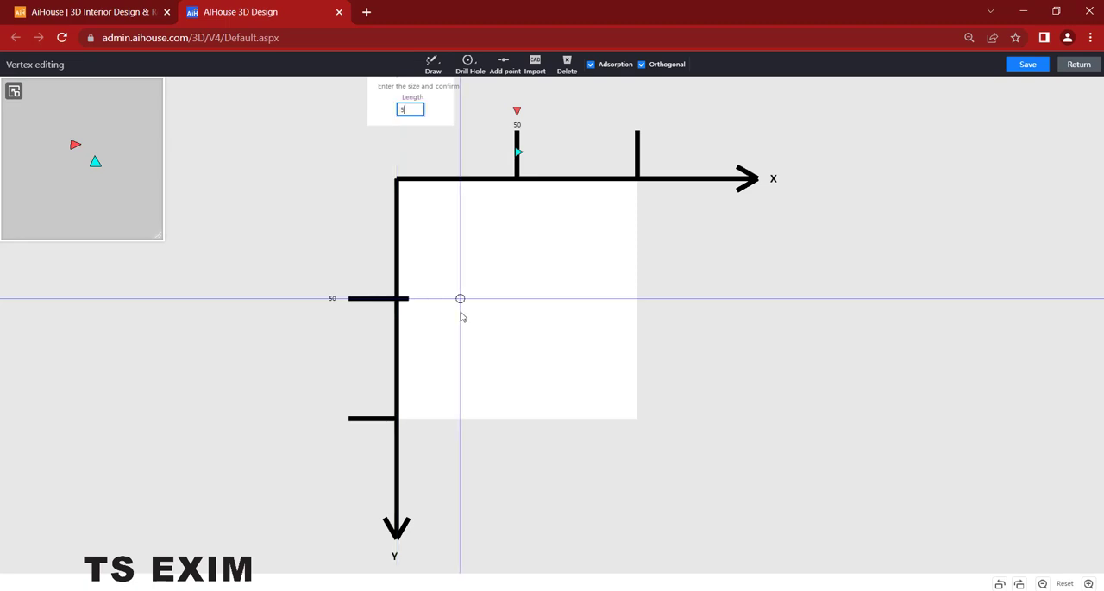
pyautogui.click(409, 298)
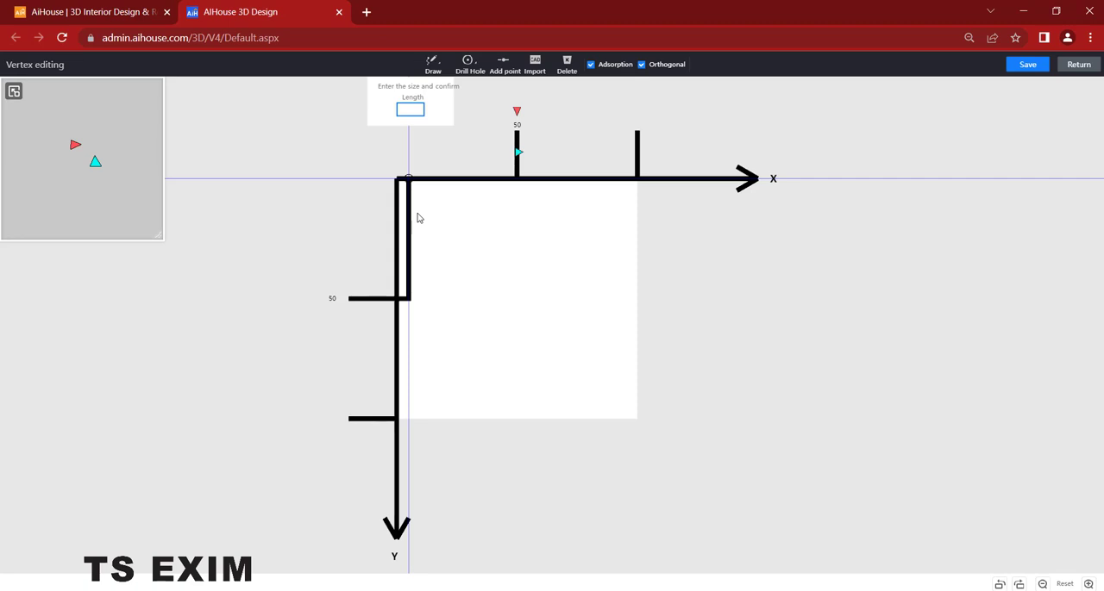
pyautogui.write('40')
pyautogui.press('Return')
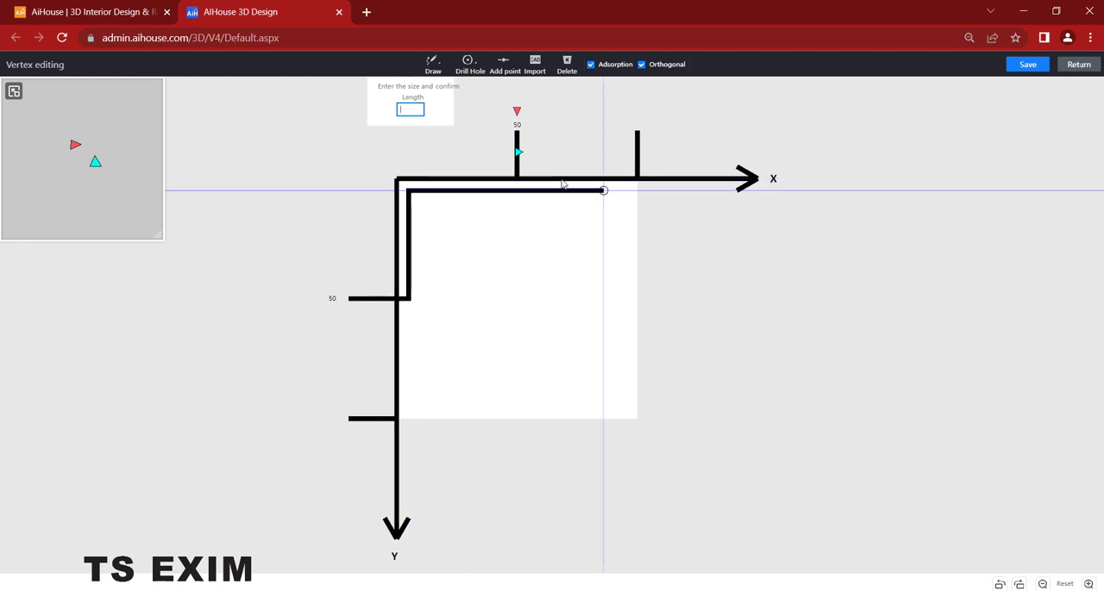
# - Continue the outline 30 across, 80 down and 5 across, close it along the X axis at the origin, and save the panel shape
pyautogui.write('30')
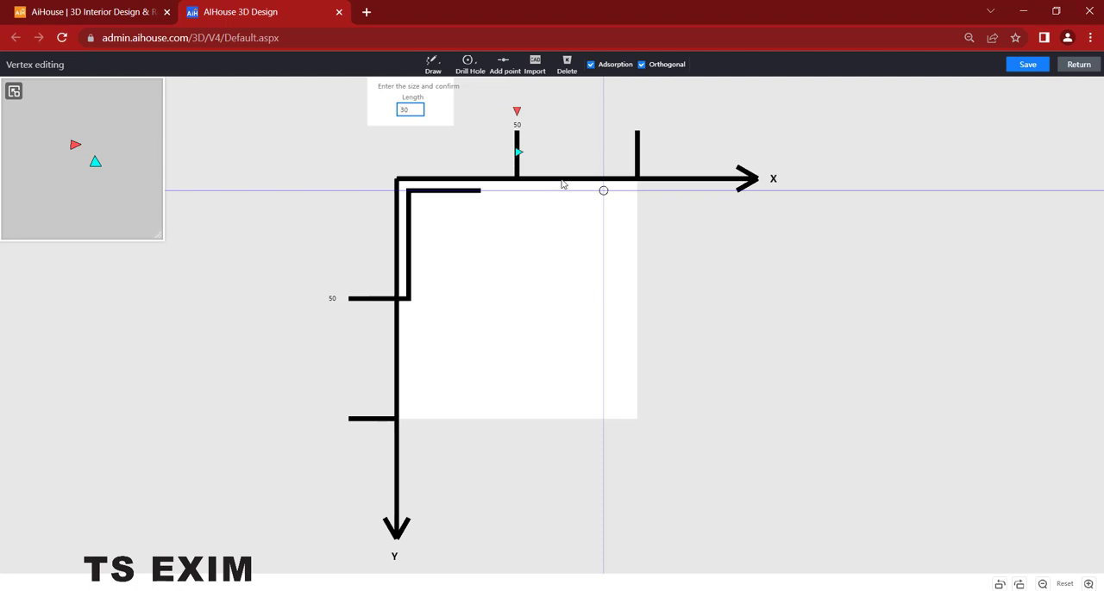
pyautogui.press('Return')
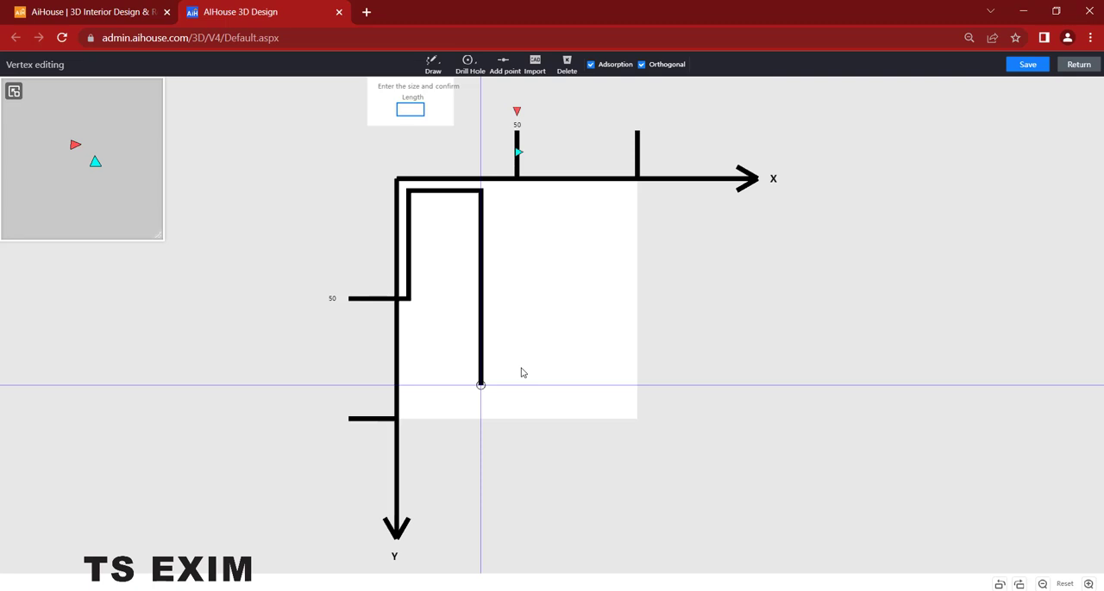
pyautogui.write('80')
pyautogui.write('5')
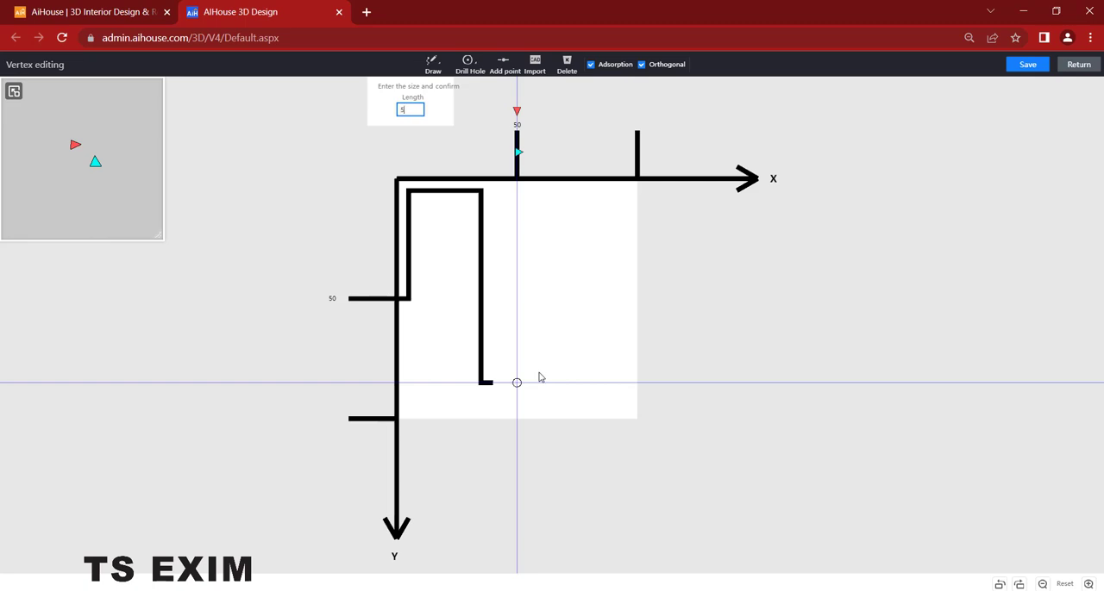
pyautogui.press('Return')
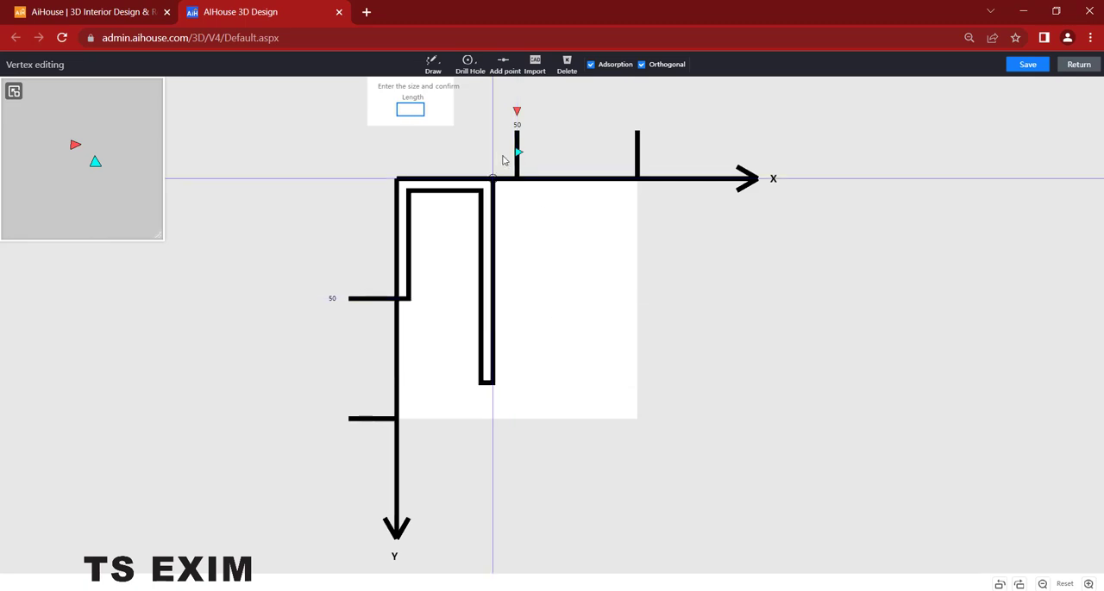
pyautogui.click(494, 166)
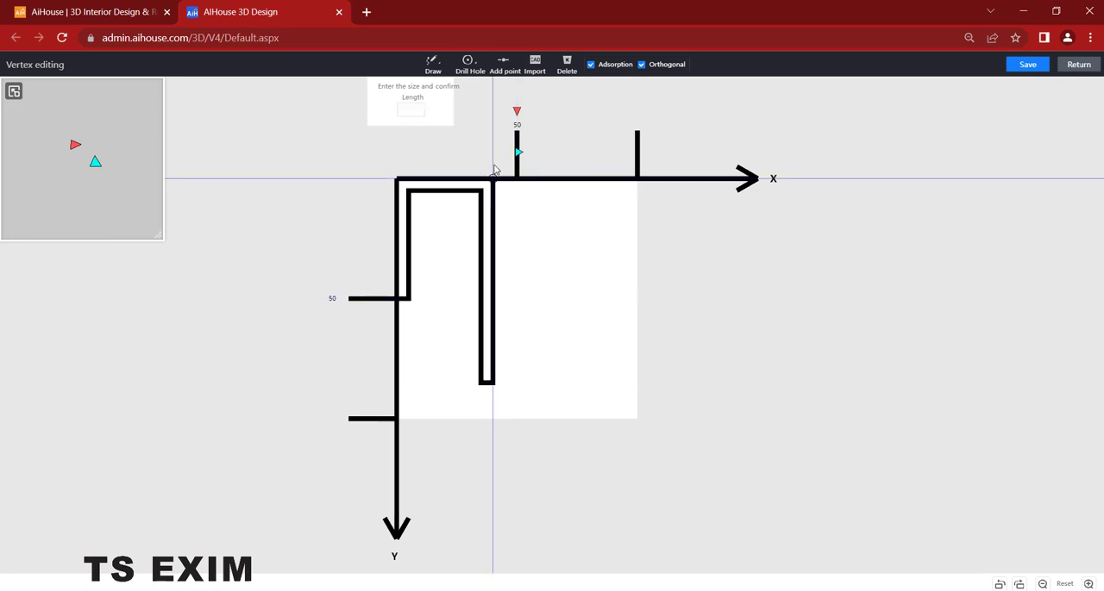
pyautogui.click(376, 180)
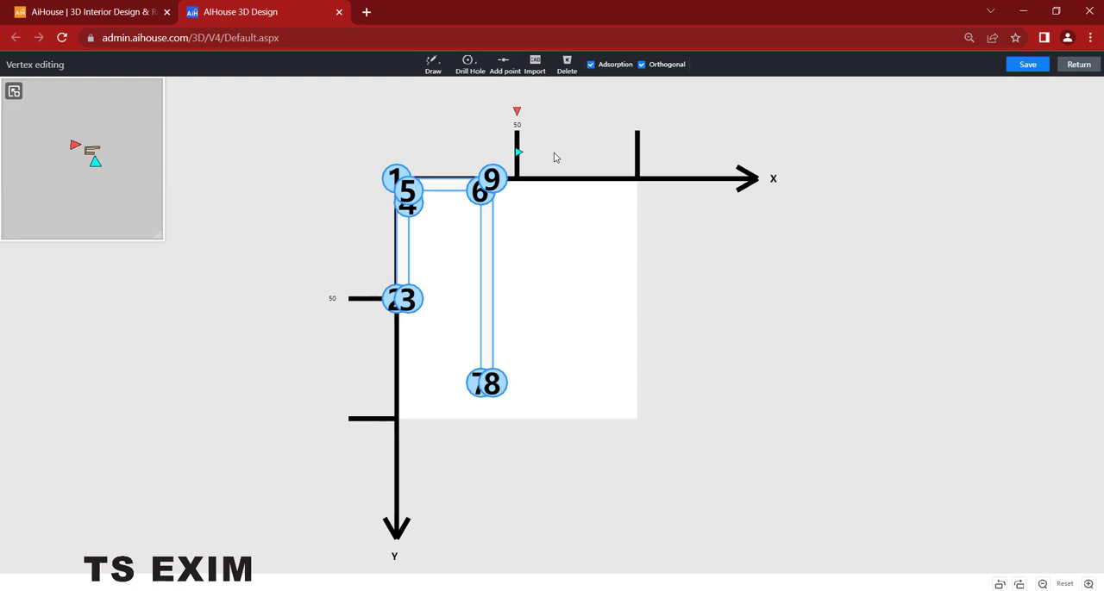
pyautogui.click(1042, 67)
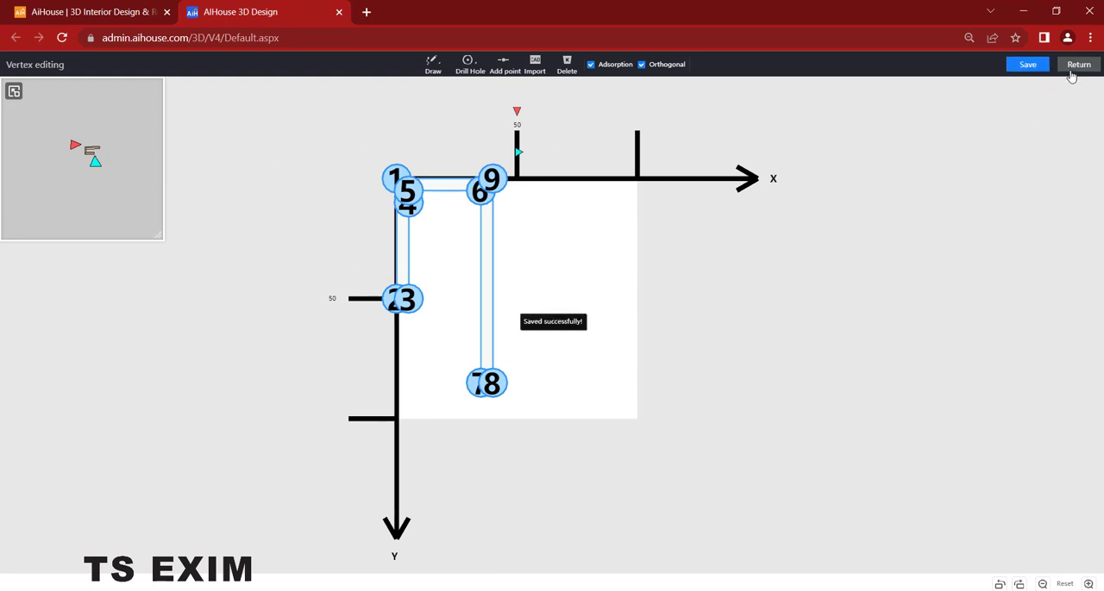
pyautogui.click(1071, 72)
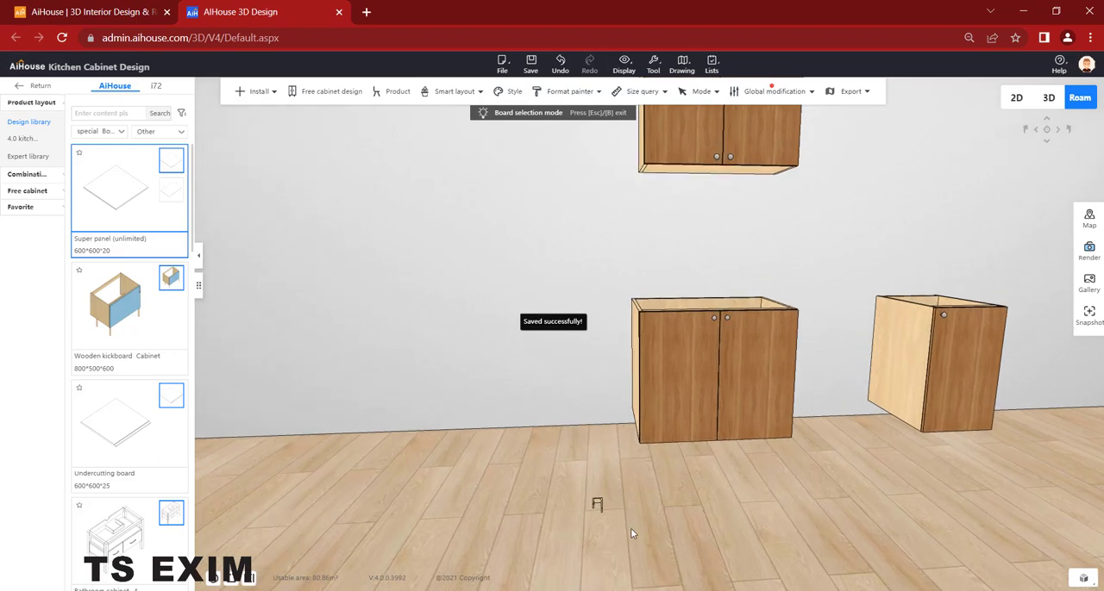
# - Compare the shaped panel with the handle.jpg reference photo in Photos and return to AiHouse
pyautogui.moveTo(631, 534); pyautogui.dragTo(725, 370)
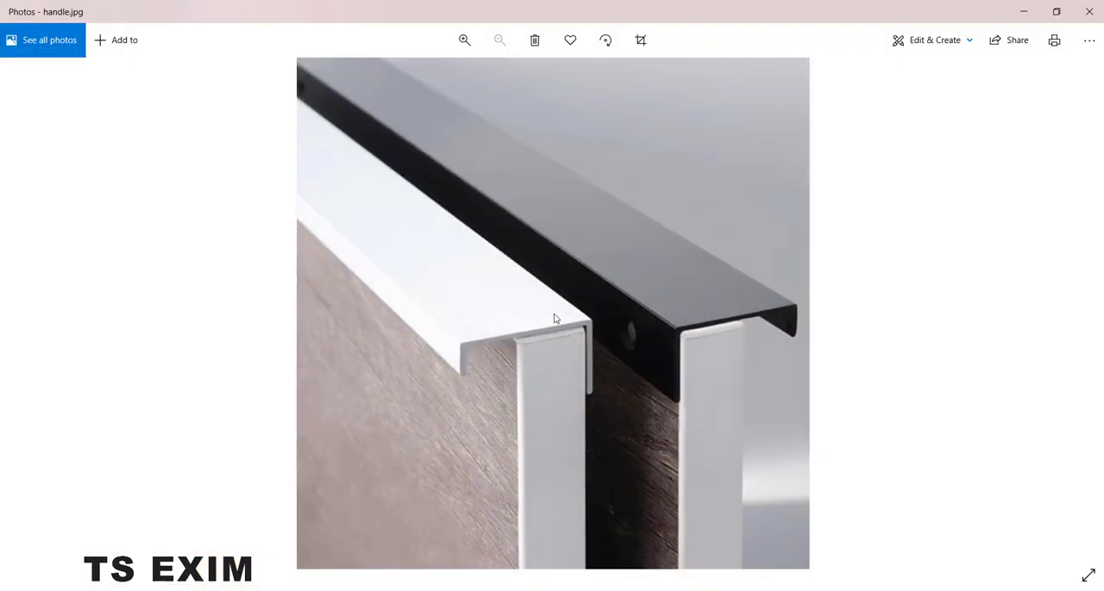
pyautogui.click(413, 590)
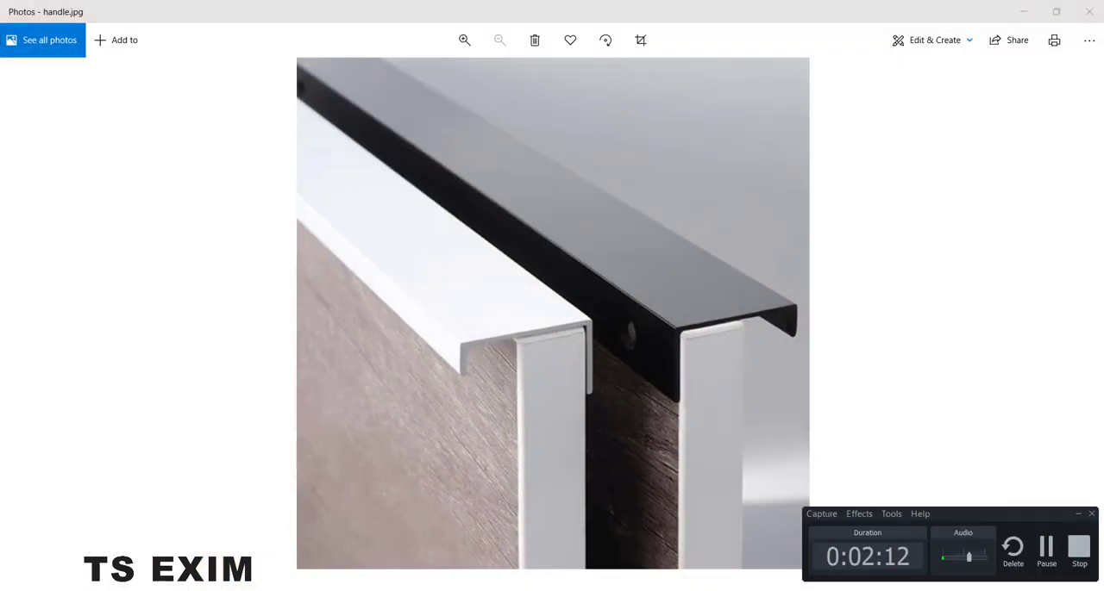
pyautogui.click(1024, 14)
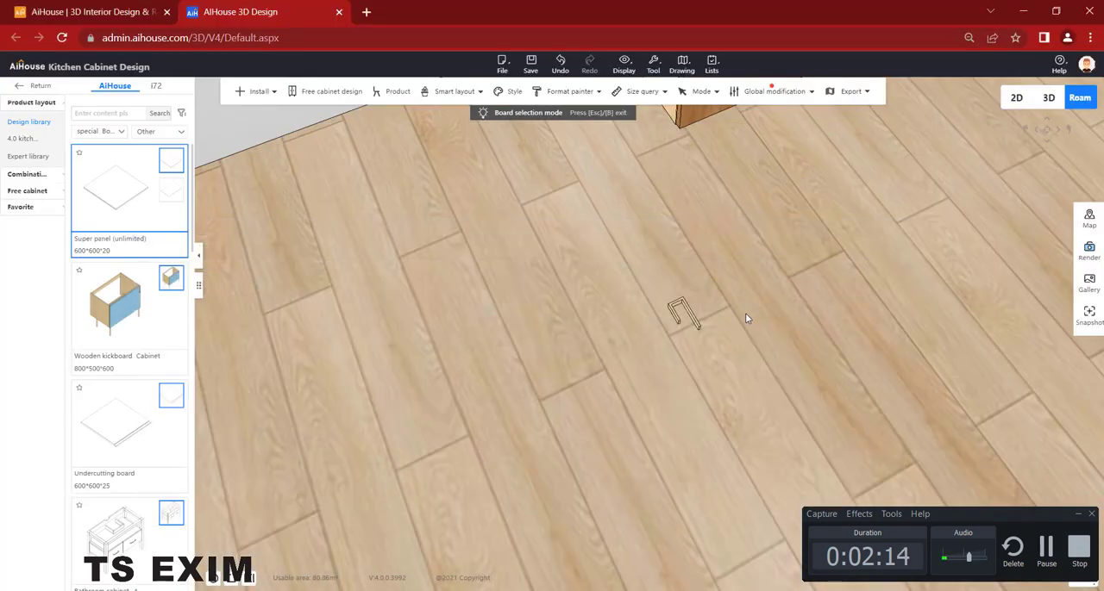
# - Inspect the size settings of the handle-shaped panel and of the double-door base cabinet's left door leaf
pyautogui.click(694, 315)
pyautogui.click(1071, 191)
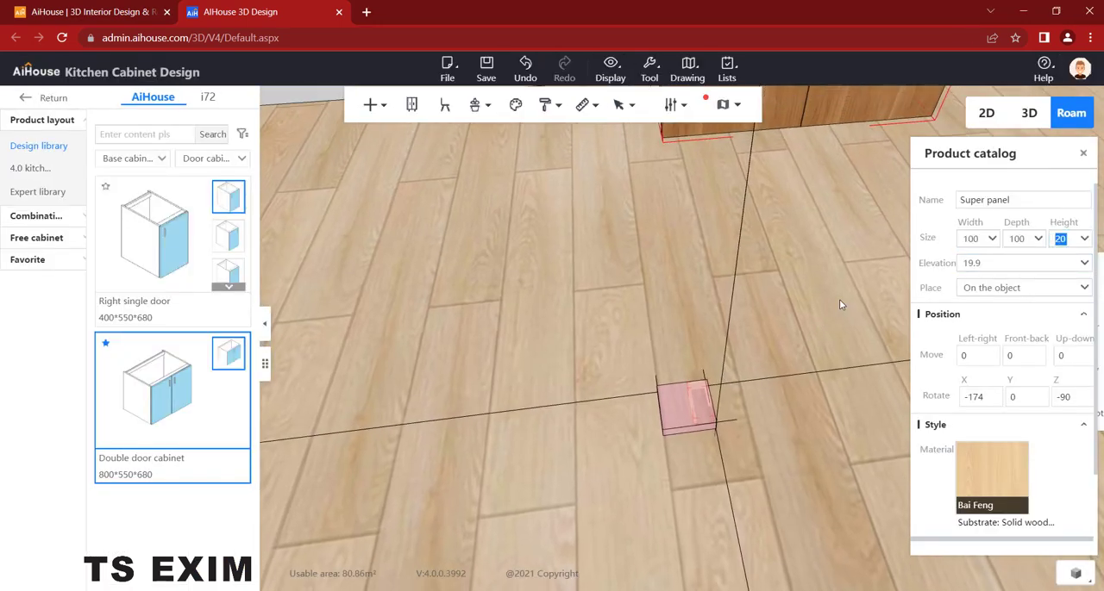
pyautogui.moveTo(839, 299); pyautogui.dragTo(902, 257, button='right')
pyautogui.moveTo(640, 252)
pyautogui.mouseDown(button='right')
pyautogui.moveTo(633, 214)
pyautogui.moveTo(690, 152)
pyautogui.moveTo(621, 246)
pyautogui.mouseUp(button='right')
pyautogui.click(620, 246)
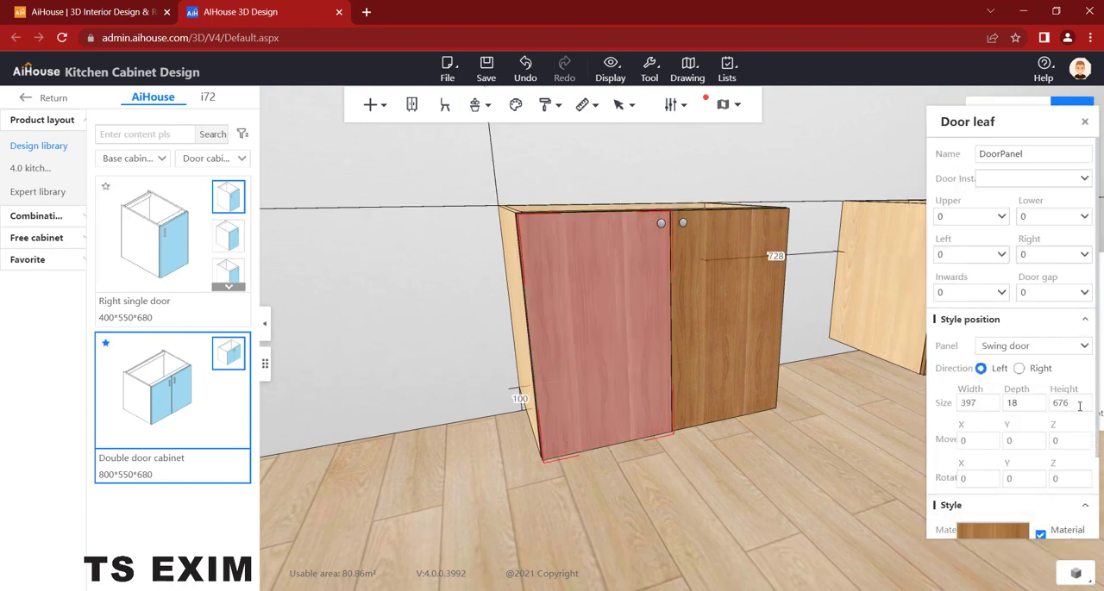
pyautogui.moveTo(776, 461); pyautogui.dragTo(634, 507)
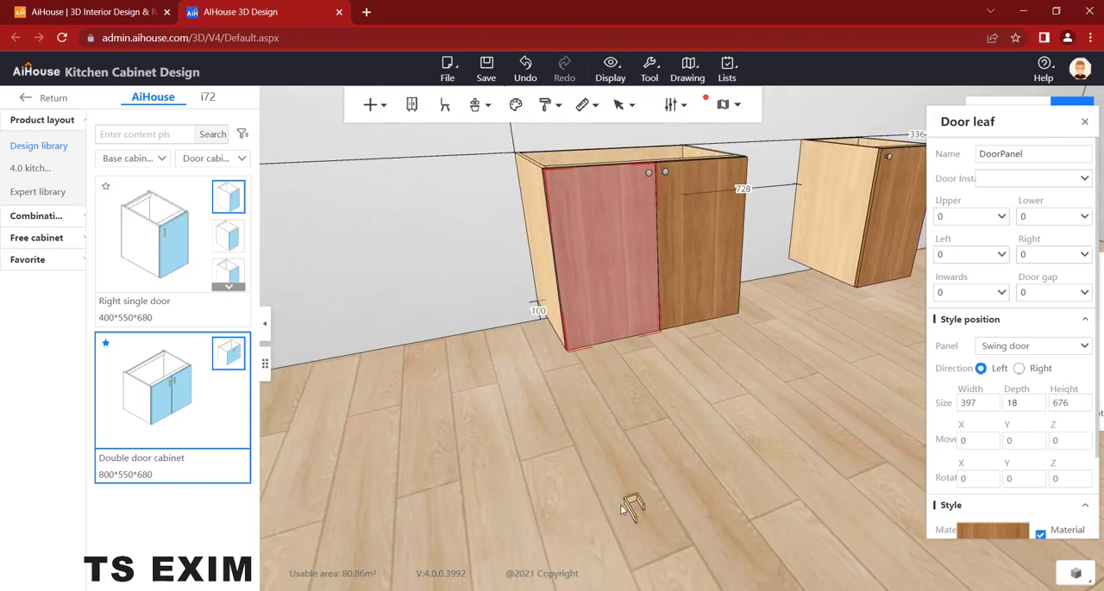
# - Reduce the left door leaf's height by 5, entering 676-5
pyautogui.click(1071, 404)
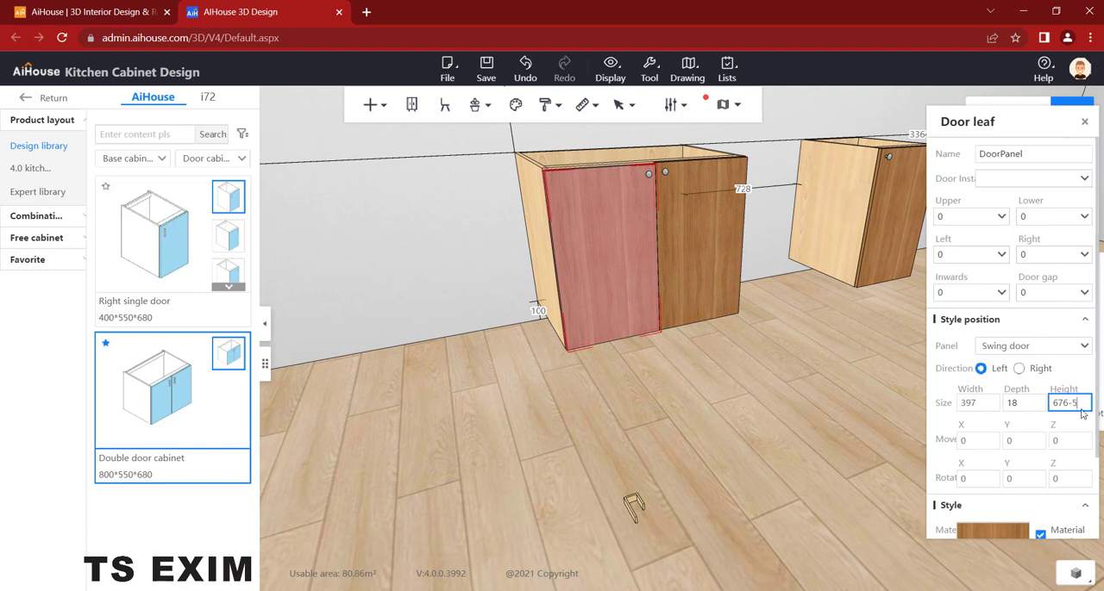
pyautogui.press('Return')
pyautogui.click(793, 443)
# - Set the handle-shaped super panel's height to 397
pyautogui.click(604, 219)
pyautogui.click(639, 504)
pyautogui.click(970, 239)
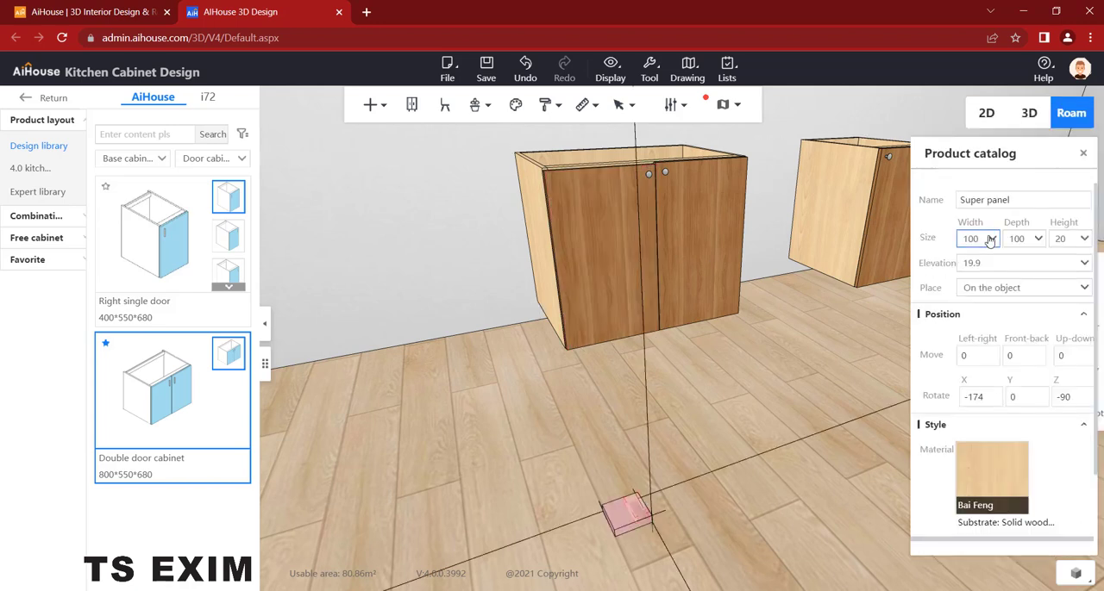
pyautogui.click(1066, 238)
pyautogui.write('397')
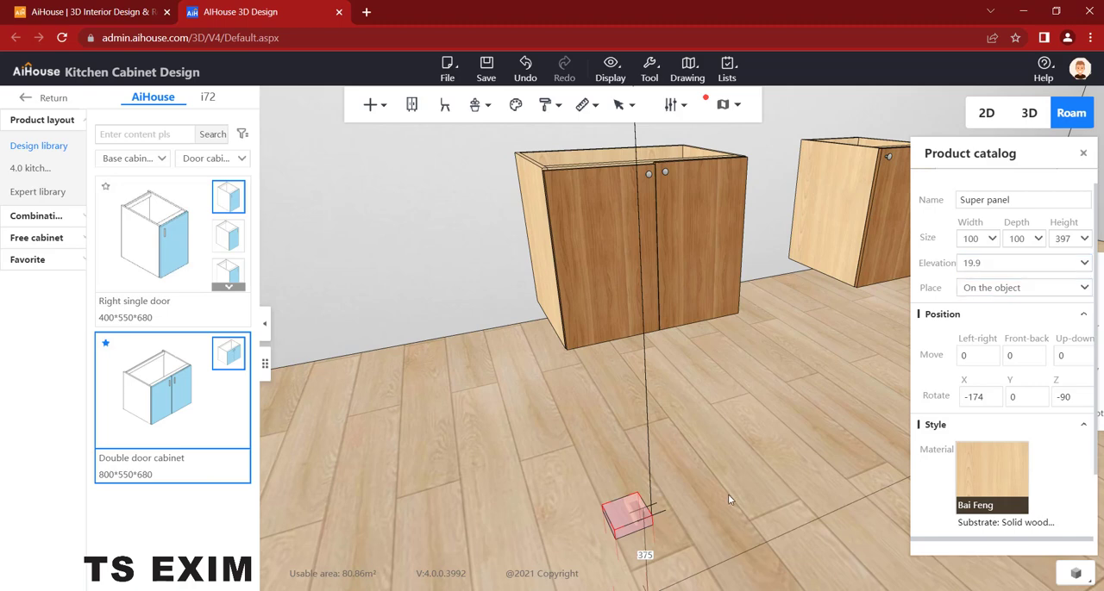
# - Move the handle panel off the floor to an elevation of 780, in front of the double-door cabinet's right door
pyautogui.moveTo(728, 500); pyautogui.dragTo(695, 472)
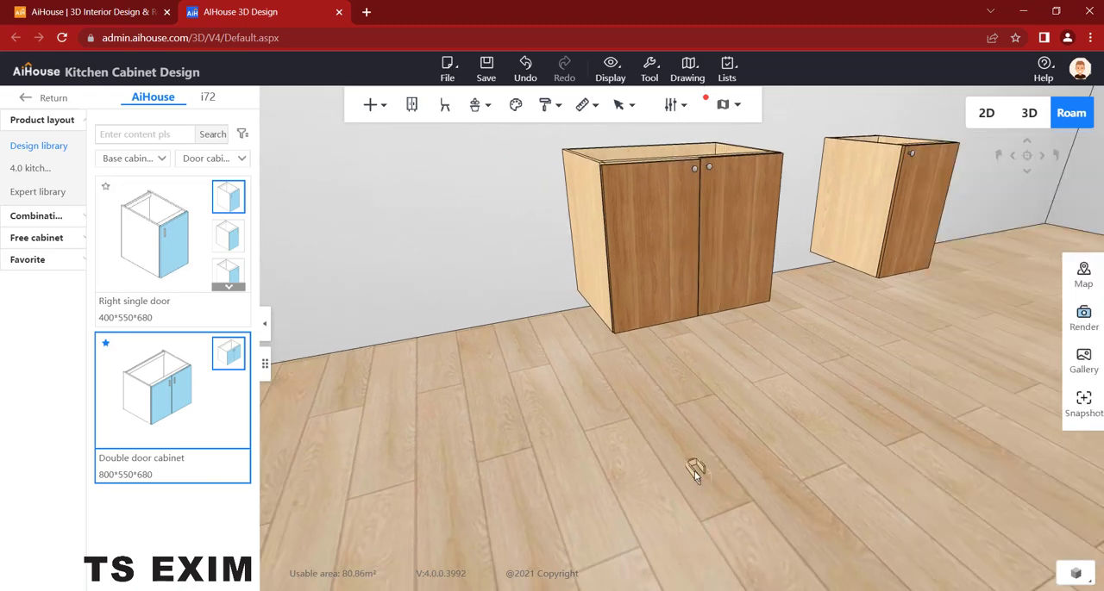
pyautogui.click(694, 473)
pyautogui.press('c')
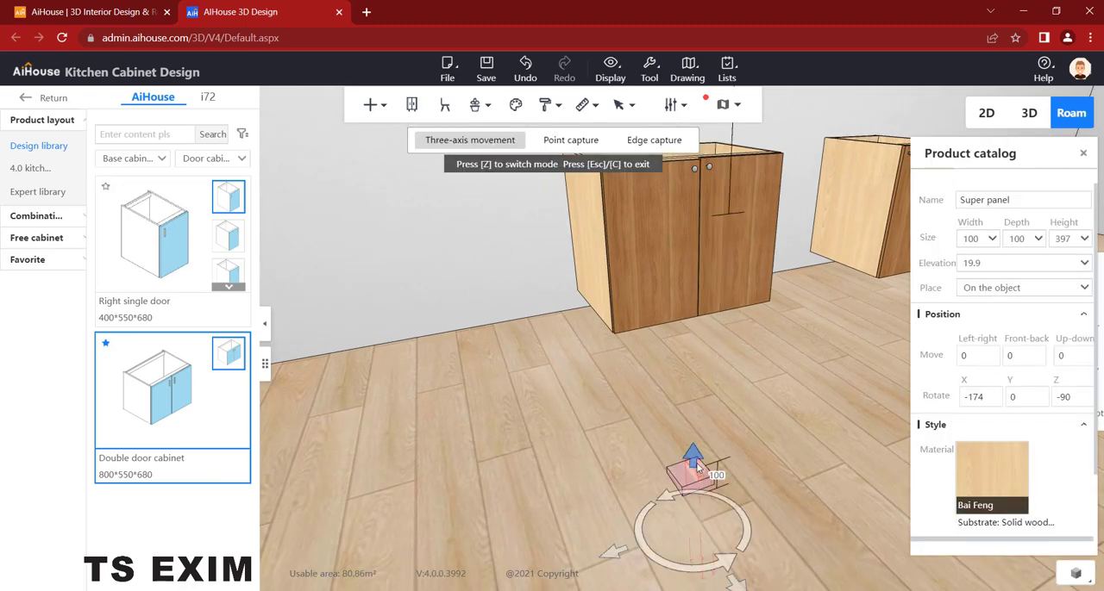
pyautogui.moveTo(695, 460); pyautogui.dragTo(749, 298)
pyautogui.moveTo(805, 228); pyautogui.dragTo(838, 261)
pyautogui.scroll(5, 760, 429)
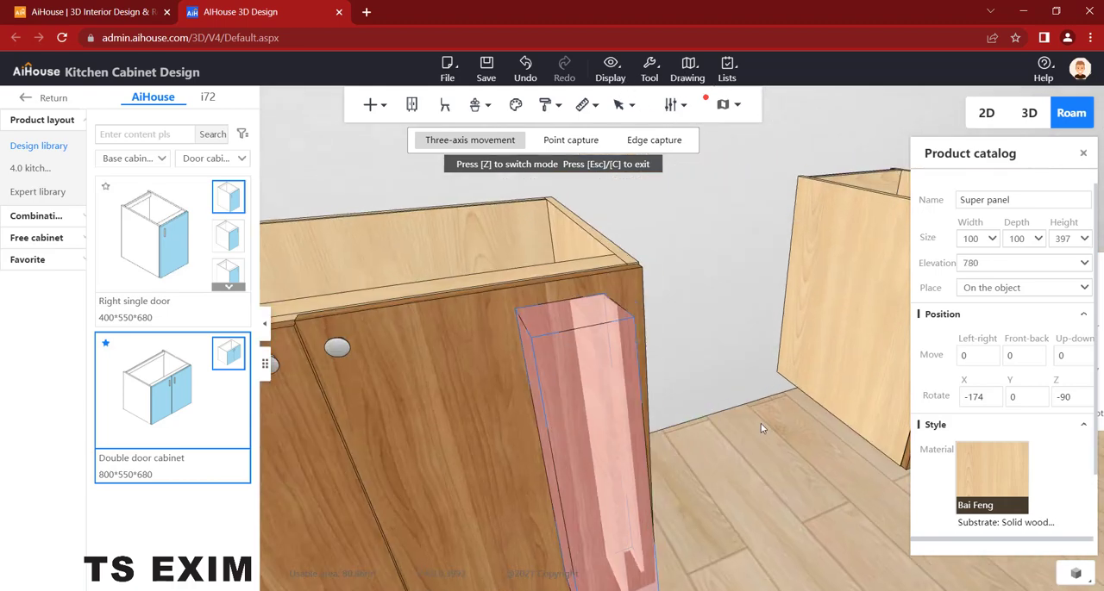
pyautogui.scroll(-2, 765, 405)
# - Rotate the handle panel to lie horizontally along the door fronts, at X 90, Y 0 and Z 180
pyautogui.press('a')
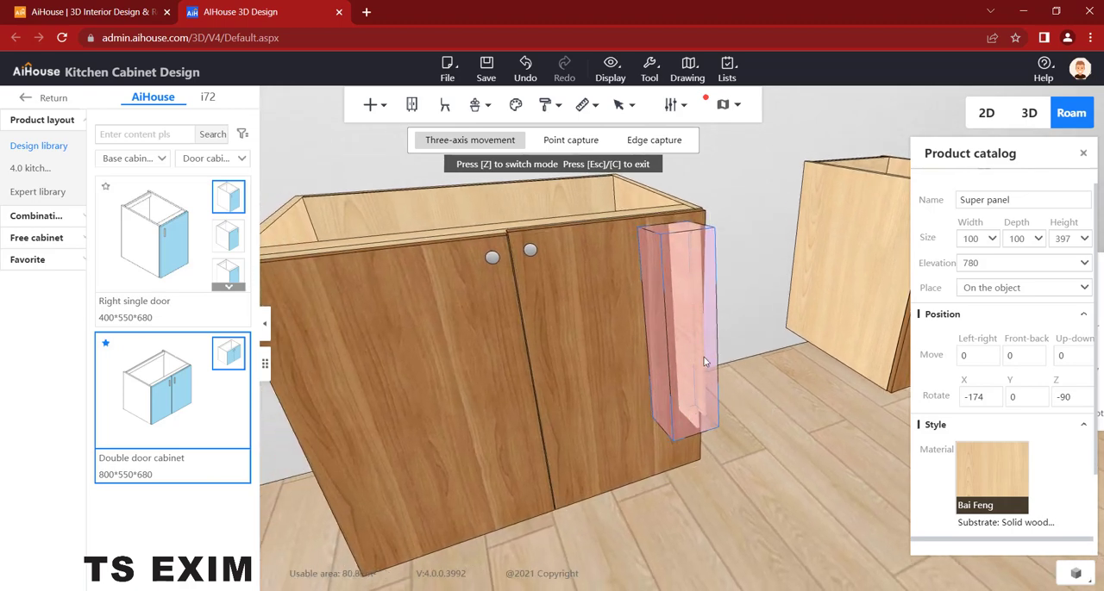
pyautogui.press('z')
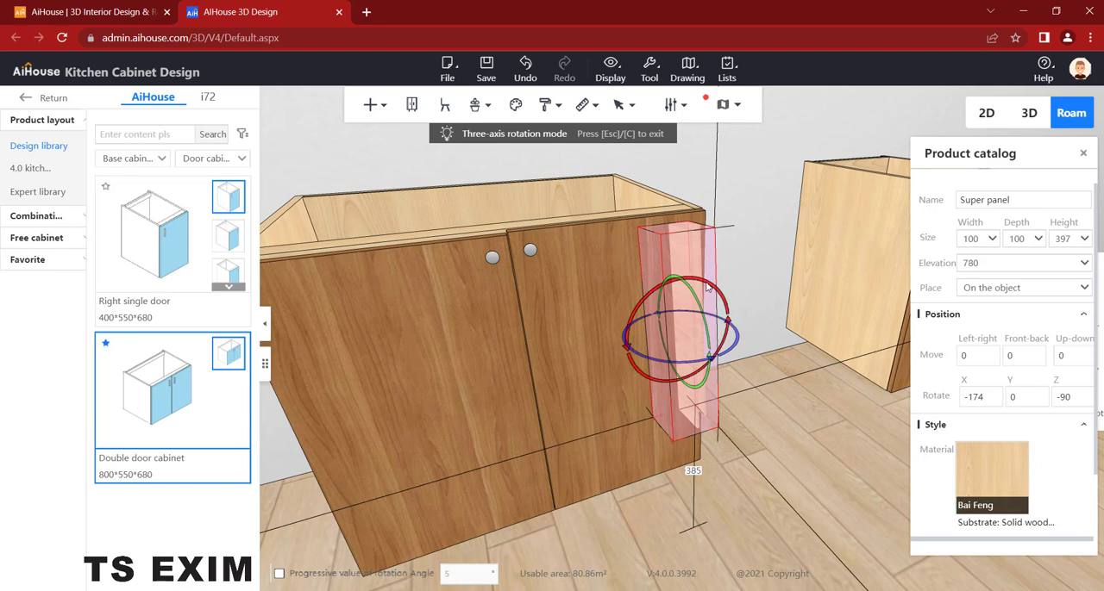
pyautogui.moveTo(703, 286); pyautogui.dragTo(619, 321)
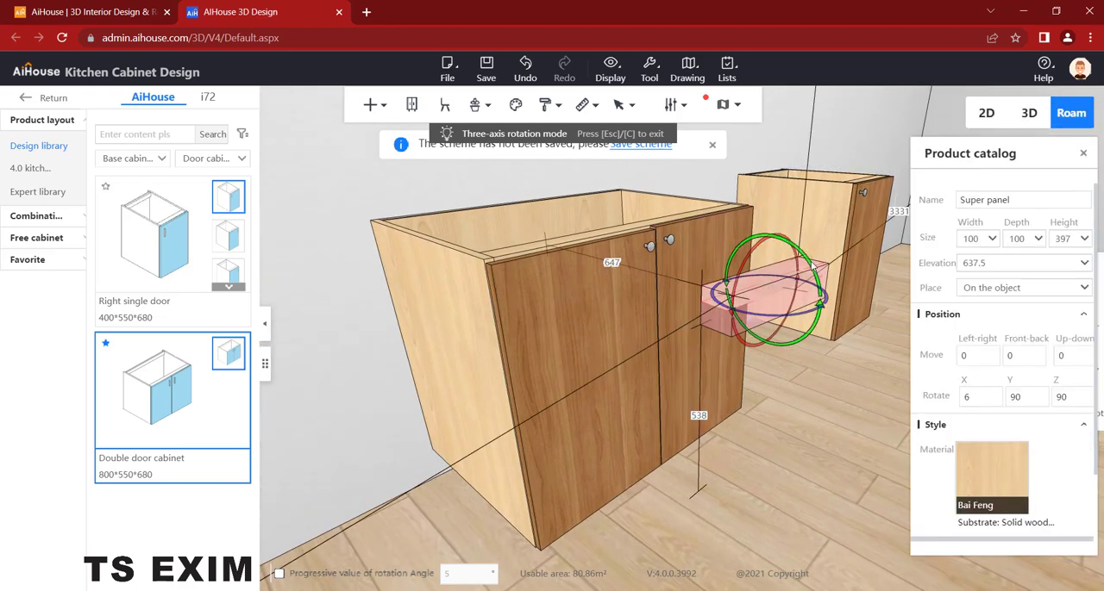
pyautogui.moveTo(811, 261); pyautogui.dragTo(814, 365)
pyautogui.click(823, 437)
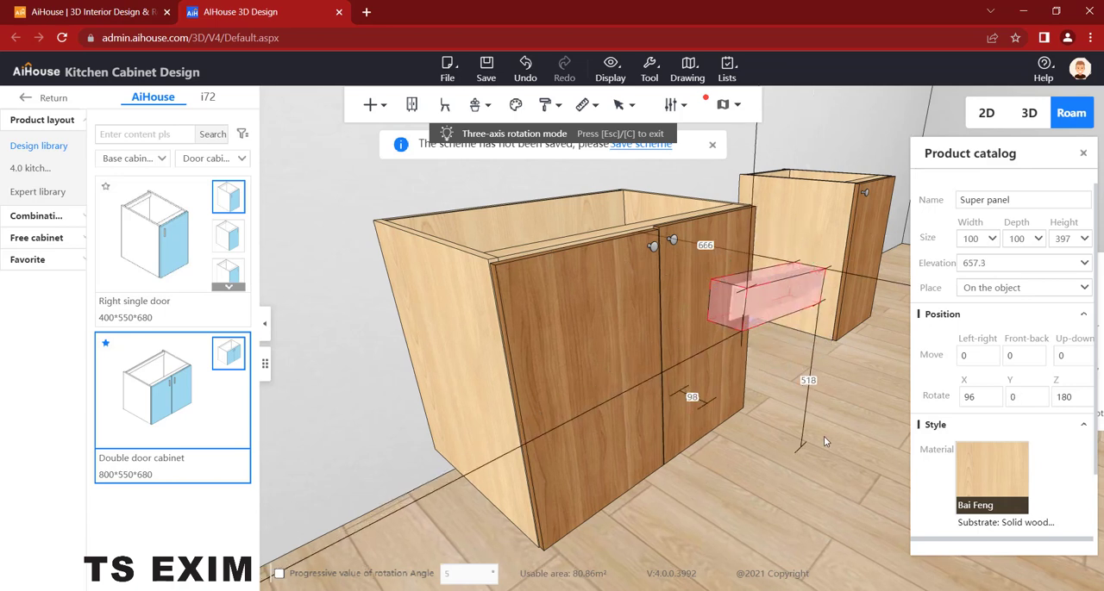
pyautogui.click(823, 437)
pyautogui.moveTo(757, 360); pyautogui.dragTo(593, 349, button='middle')
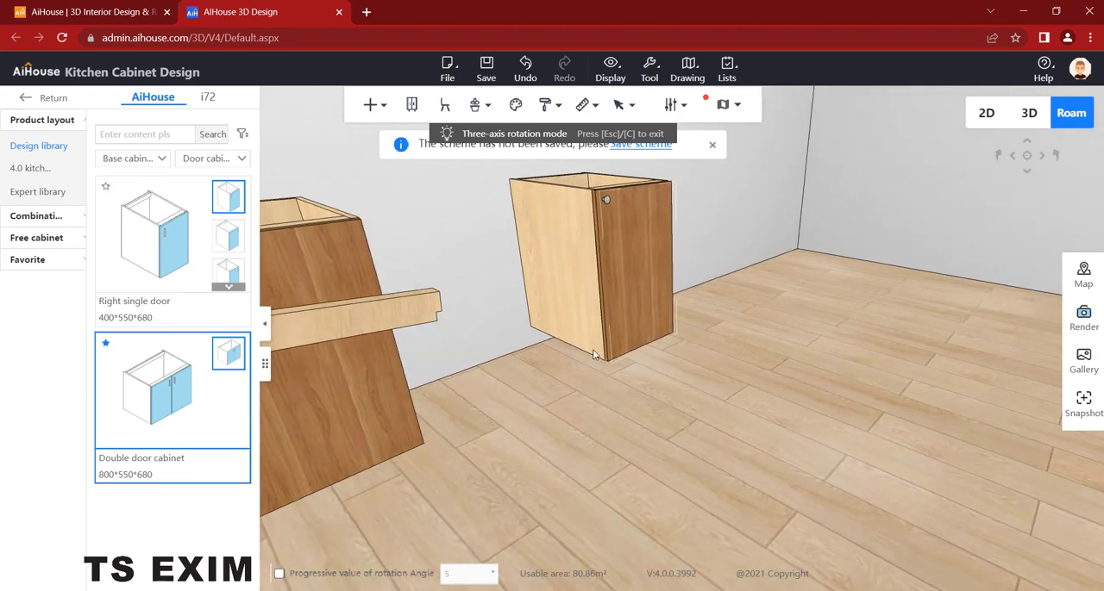
pyautogui.click(565, 326)
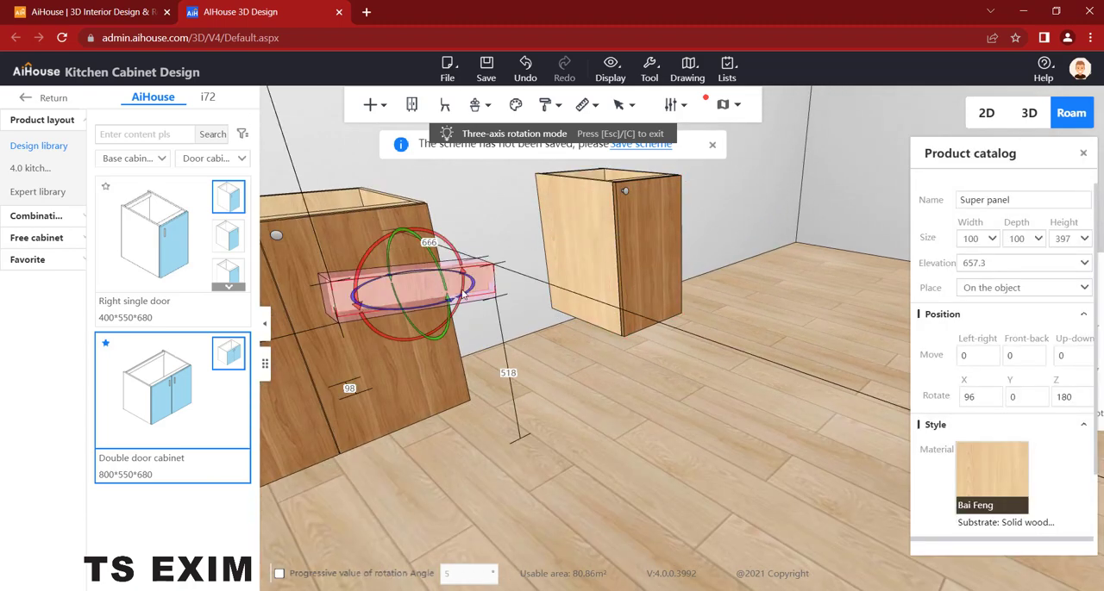
pyautogui.moveTo(422, 366); pyautogui.dragTo(586, 349, button='right')
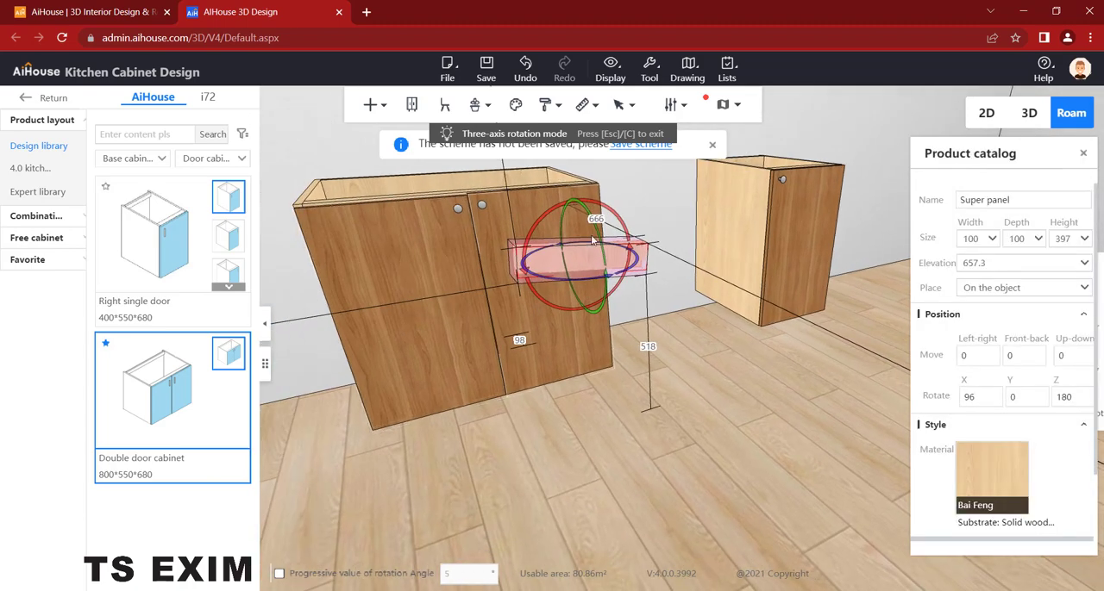
pyautogui.moveTo(608, 212); pyautogui.dragTo(603, 212)
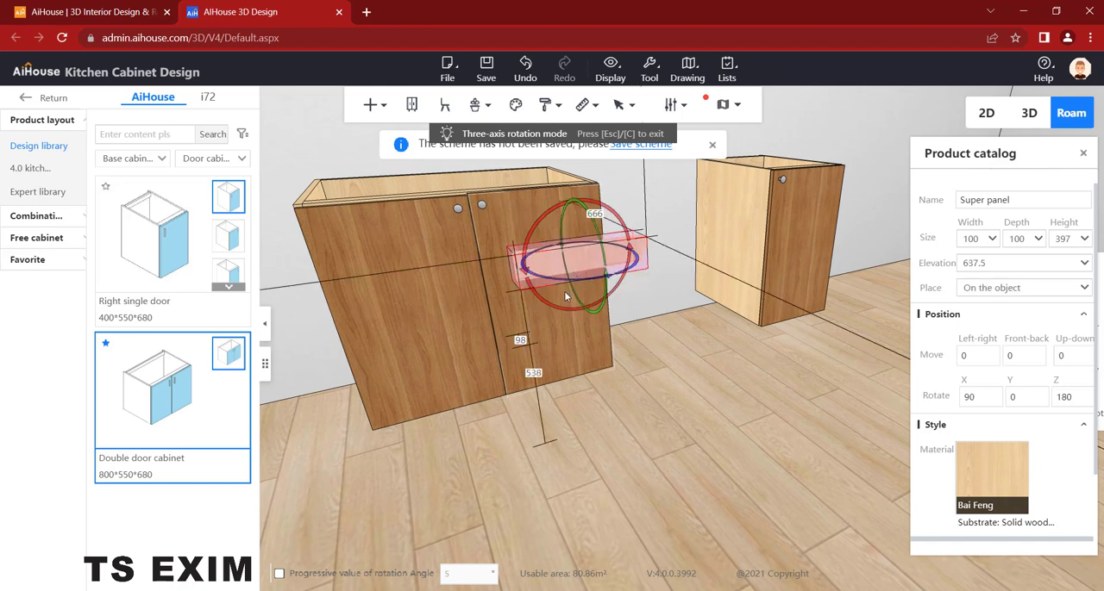
# - Move the handle panel across to the left door and bring it against the door's front face
pyautogui.press('z')
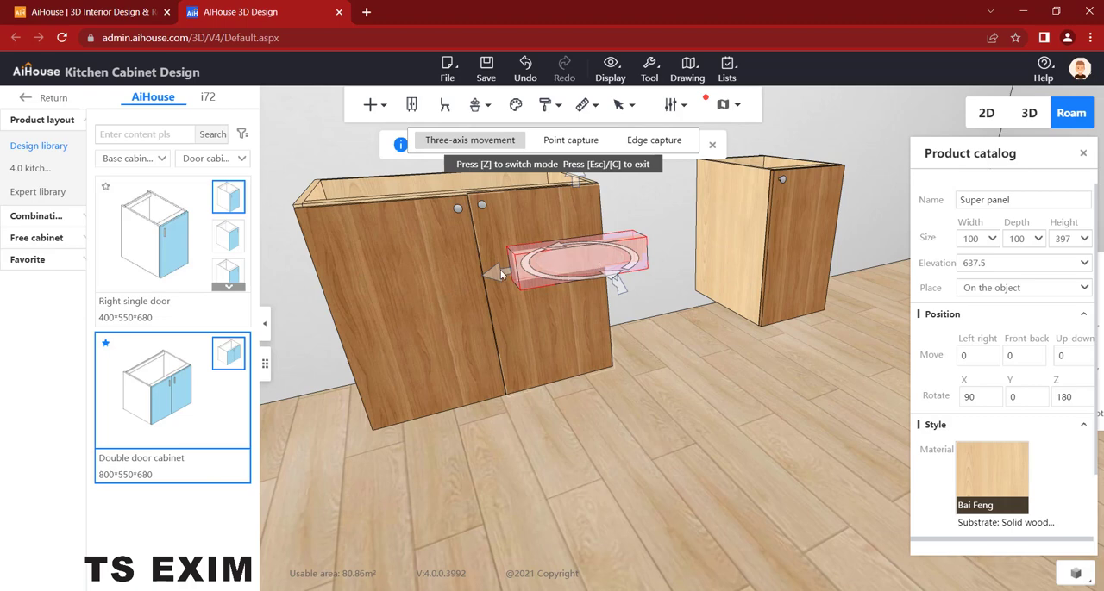
pyautogui.moveTo(497, 274); pyautogui.dragTo(296, 300)
pyautogui.moveTo(442, 492); pyautogui.dragTo(660, 400)
pyautogui.click(745, 258)
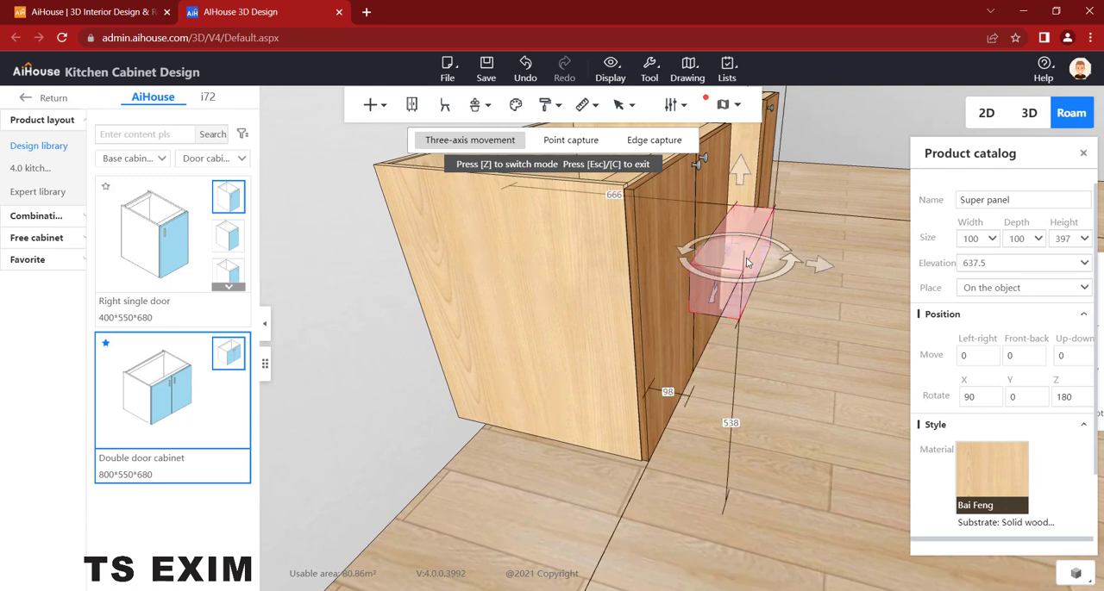
pyautogui.moveTo(806, 269); pyautogui.dragTo(695, 309)
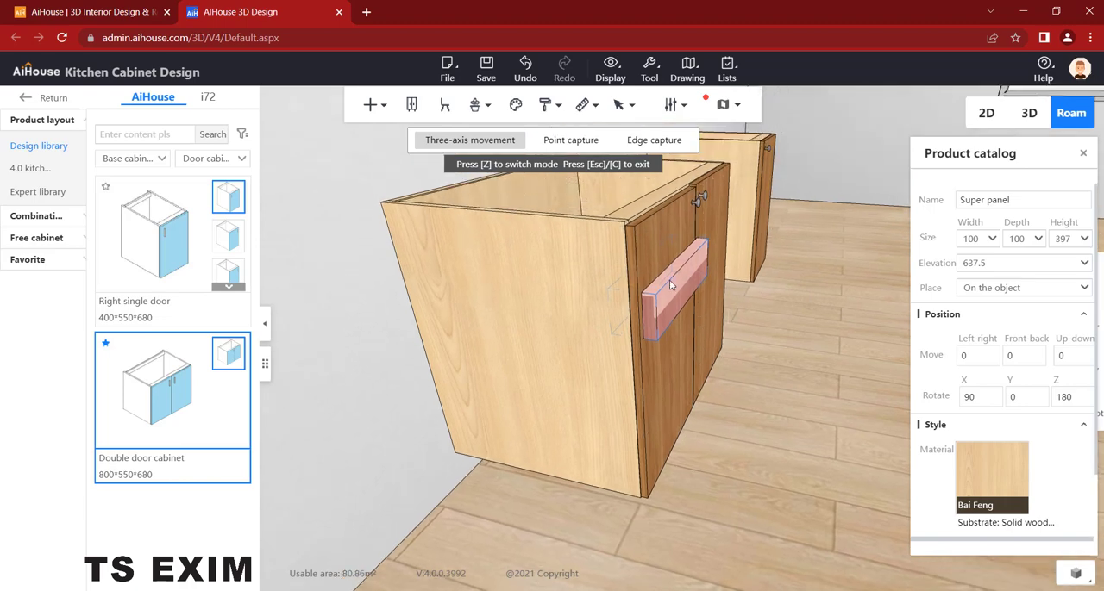
# - Raise the handle panel to the left door's upper edge, at an elevation of 776.7
pyautogui.click(669, 280)
pyautogui.moveTo(667, 194); pyautogui.dragTo(663, 155)
pyautogui.moveTo(676, 191); pyautogui.dragTo(667, 269)
pyautogui.scroll(5, 786, 493)
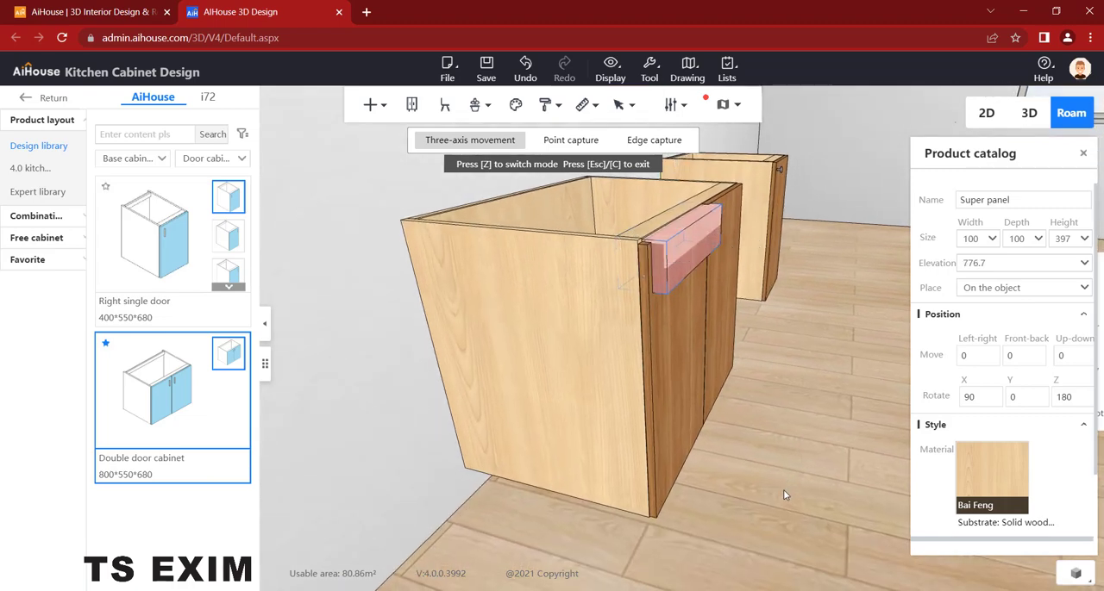
# - Nudge the handle panel sideways and in depth so it lines up with the left door's side edge and sits over its top
pyautogui.click(558, 328)
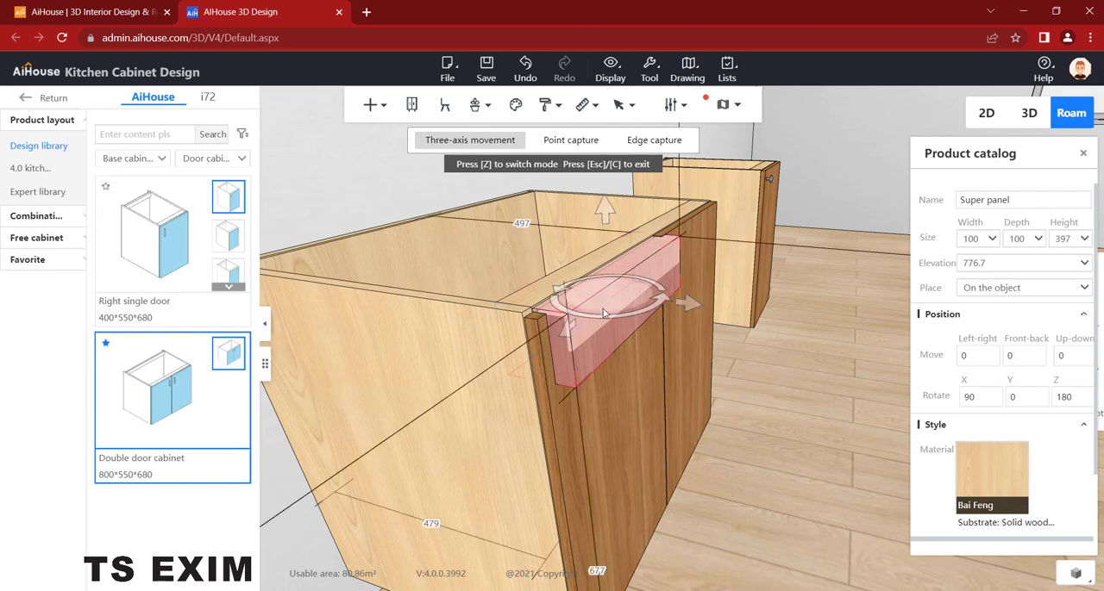
pyautogui.moveTo(563, 337); pyautogui.dragTo(562, 337)
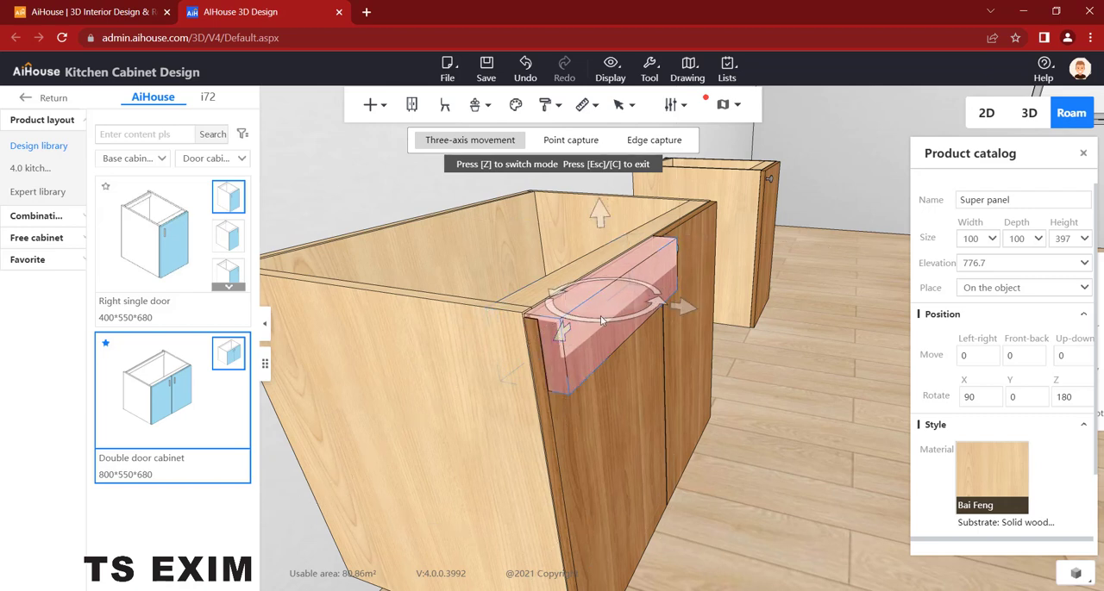
pyautogui.moveTo(686, 314); pyautogui.dragTo(674, 297)
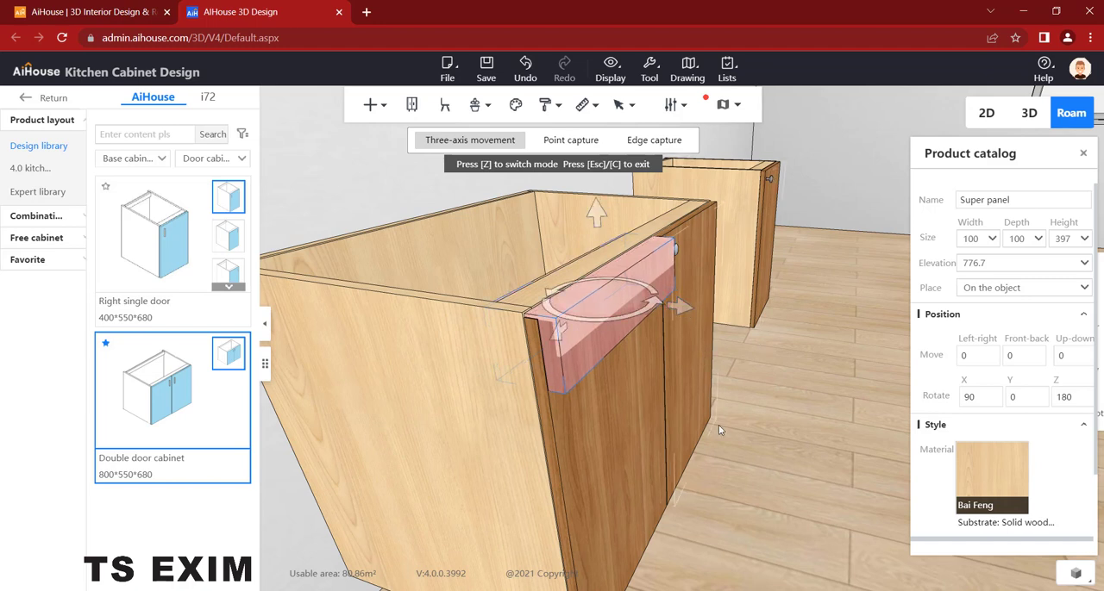
pyautogui.click(729, 461)
pyautogui.moveTo(751, 479); pyautogui.dragTo(733, 457)
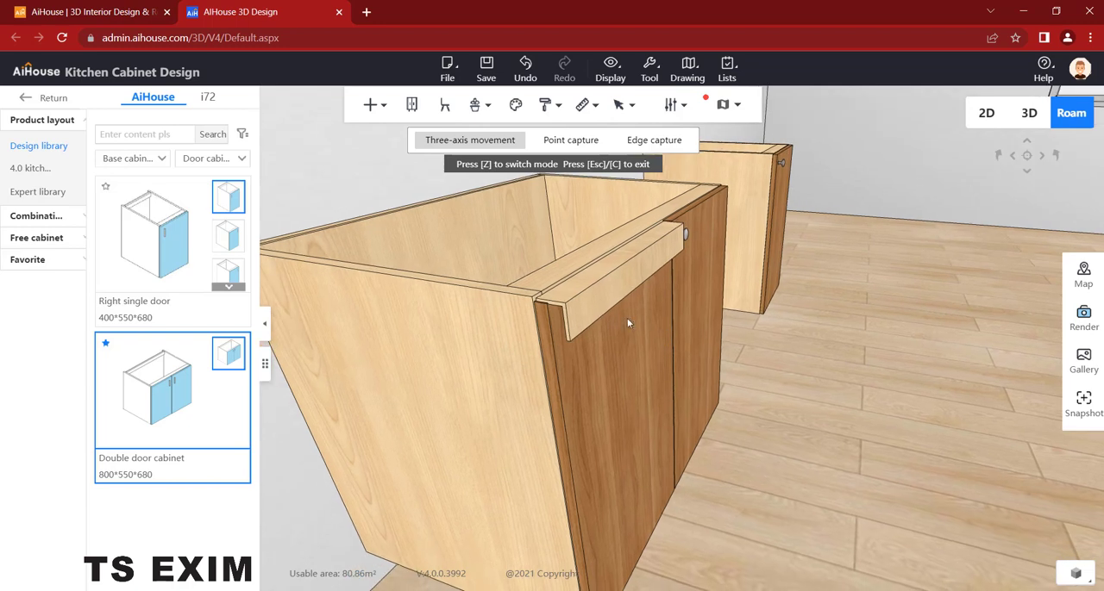
pyautogui.click(591, 302)
pyautogui.moveTo(569, 316); pyautogui.dragTo(568, 319)
# - Examine the fitted handle and the adjacent right door leaf from the front, and leave the three-axis movement mode
pyautogui.moveTo(709, 446); pyautogui.dragTo(591, 470)
pyautogui.click(733, 471)
pyautogui.click(594, 466)
pyautogui.scroll(2, 594, 466)
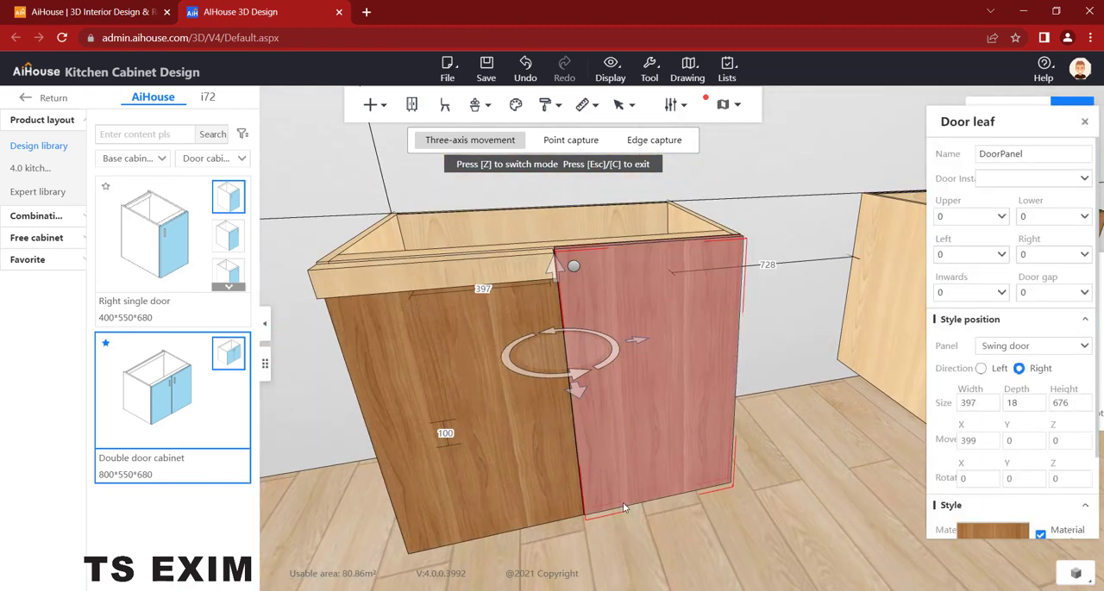
pyautogui.click(622, 500)
pyautogui.click(624, 498)
pyautogui.scroll(-2, 631, 492)
pyautogui.click(639, 520)
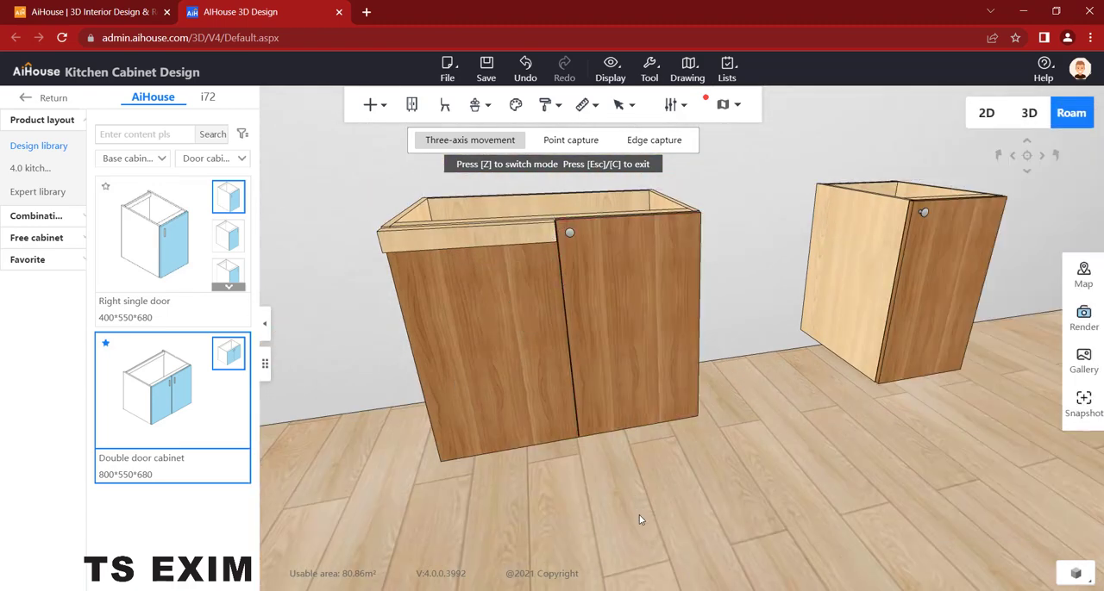
pyautogui.moveTo(641, 520); pyautogui.dragTo(668, 500)
pyautogui.click(714, 146)
pyautogui.moveTo(712, 175); pyautogui.dragTo(762, 188)
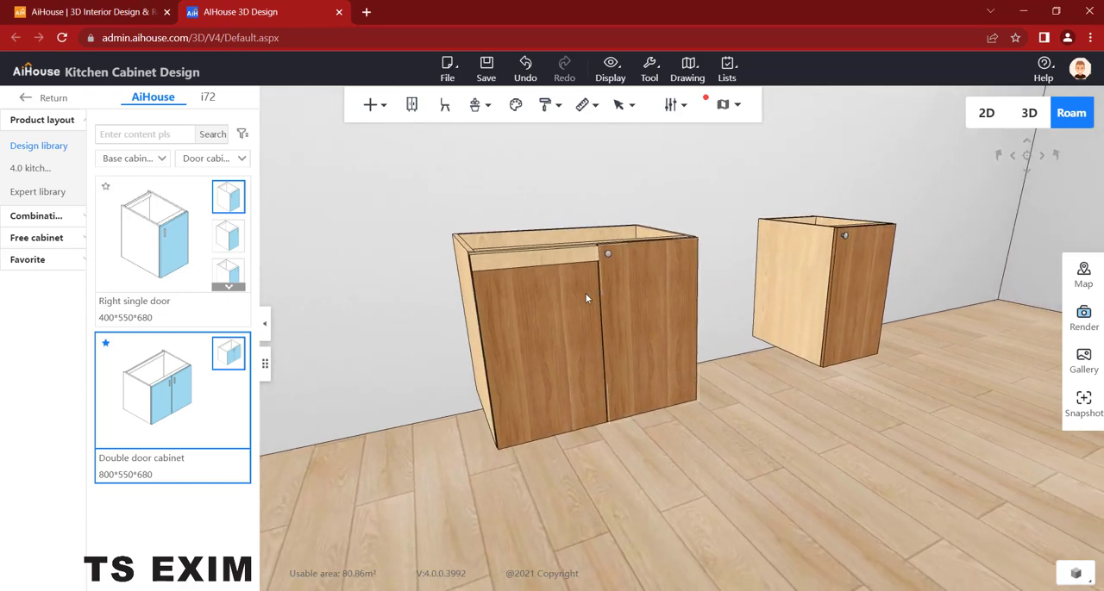
# - Compare the two door leaves' sizes and reduce the right door leaf's height by 5
pyautogui.click(641, 290)
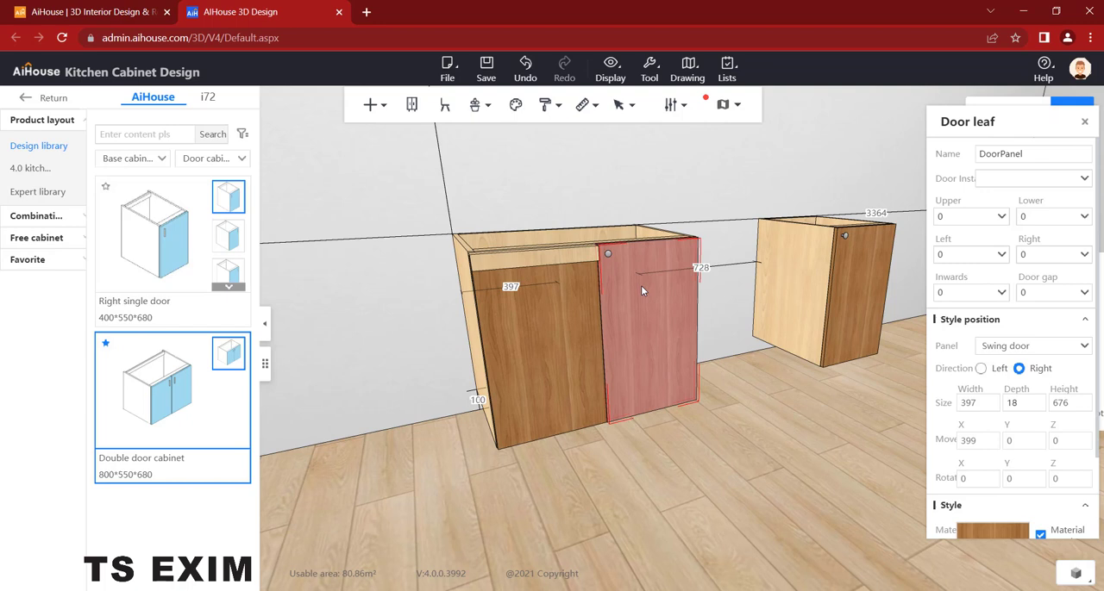
pyautogui.click(540, 319)
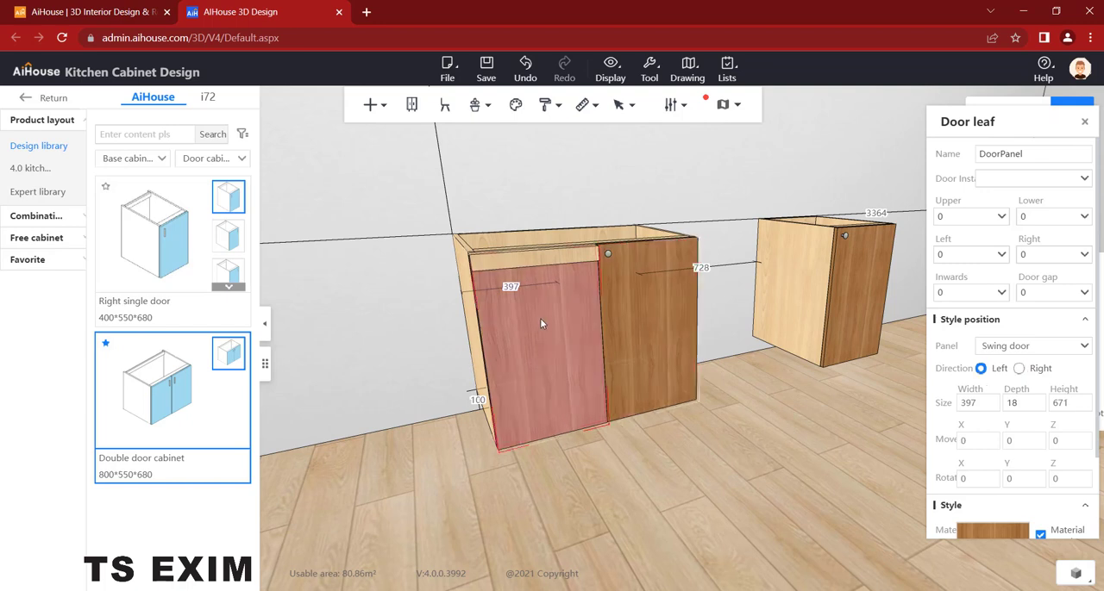
pyautogui.click(636, 295)
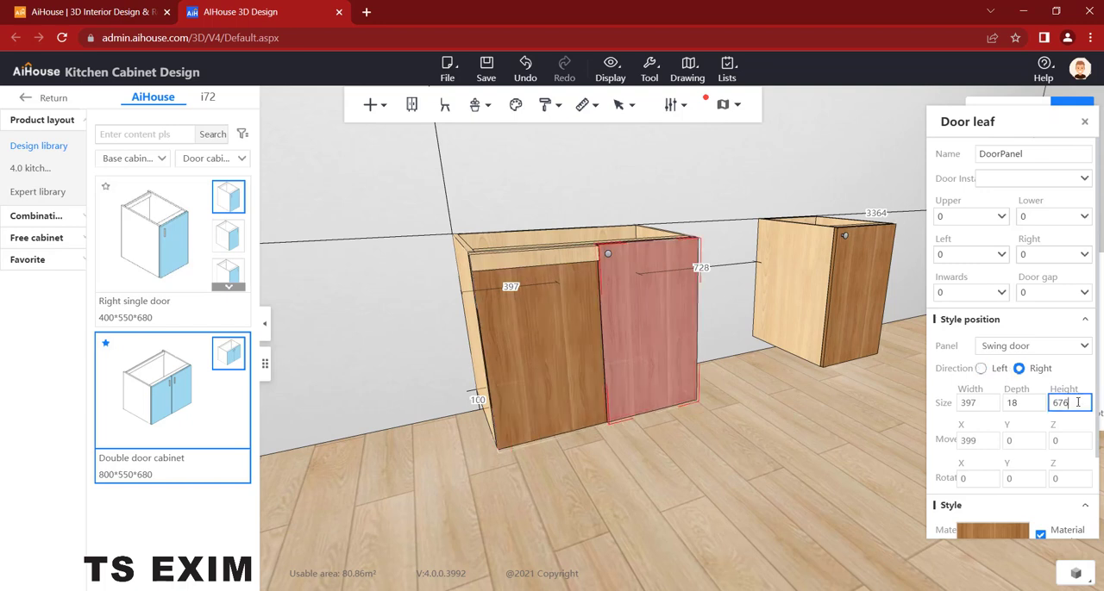
pyautogui.write('5')
pyautogui.click(680, 195)
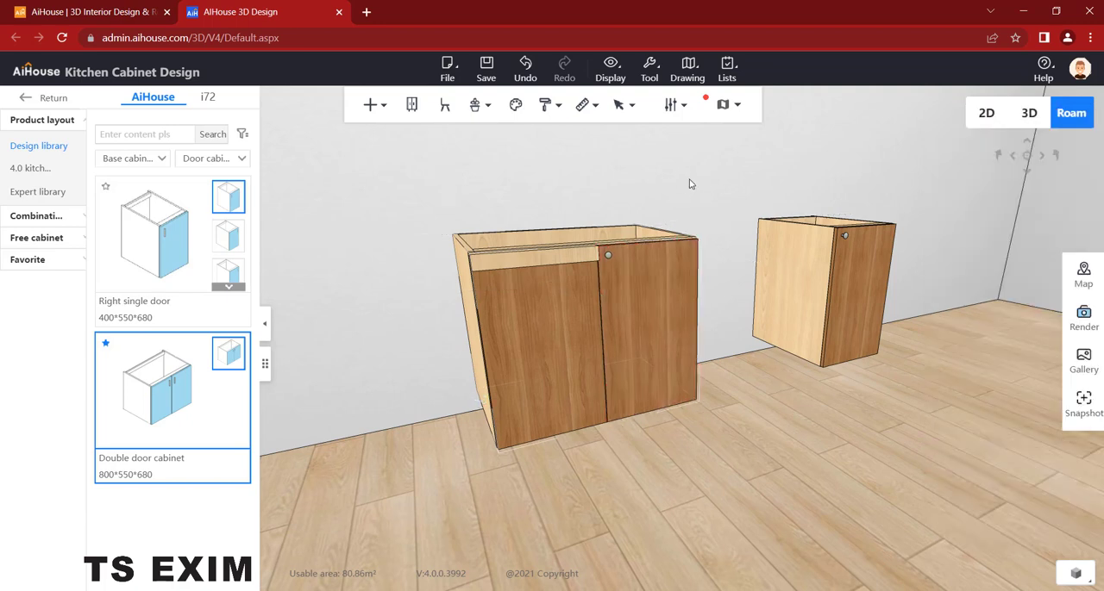
# - Delete all existing knob handles from the cabinets in the scene
pyautogui.rightClick(691, 181)
pyautogui.moveTo(737, 332)
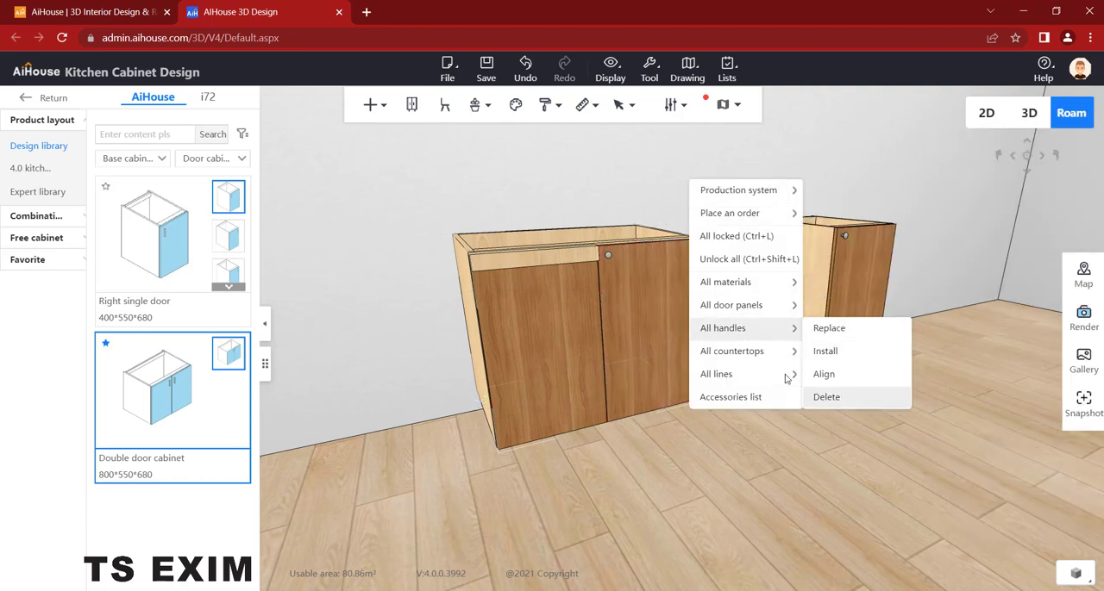
pyautogui.click(858, 394)
pyautogui.scroll(5, 699, 212)
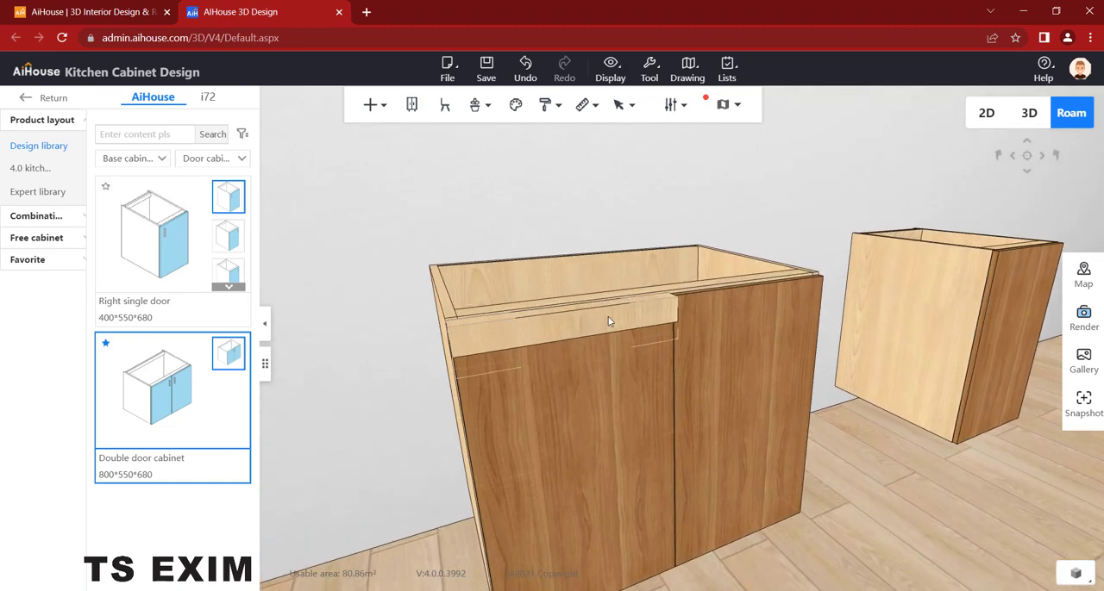
# - Duplicate the handle super panel fitted on the left door
pyautogui.click(654, 265)
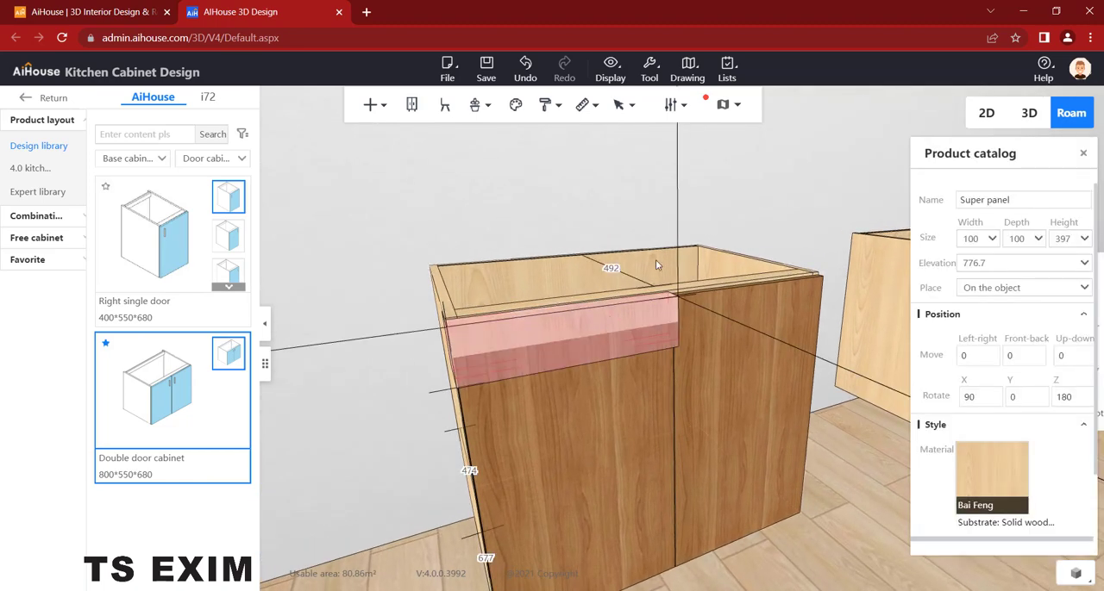
pyautogui.click(655, 263)
pyautogui.click(604, 289)
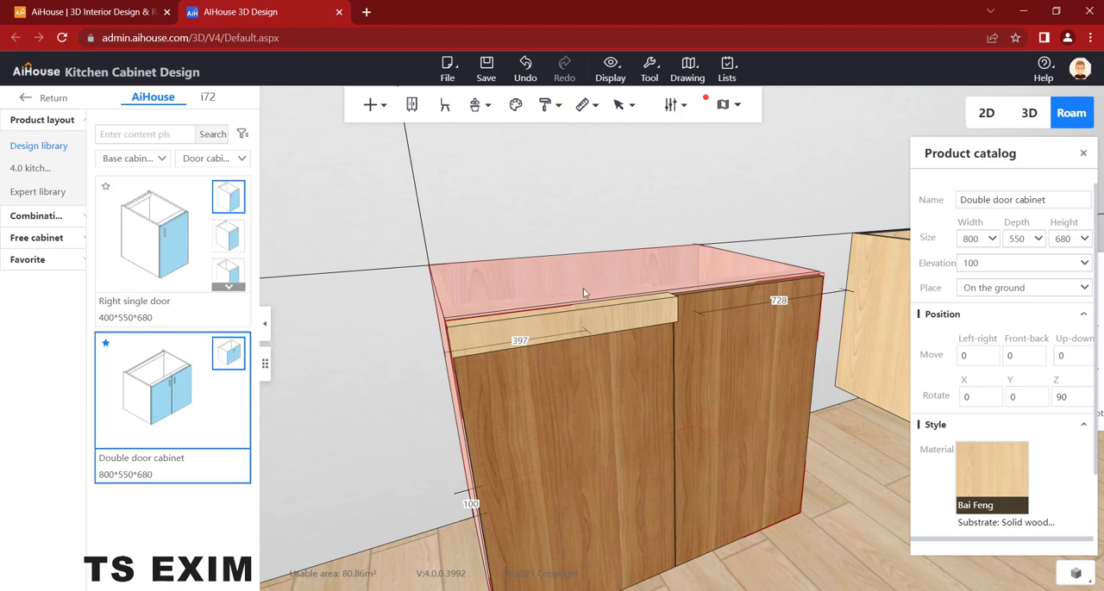
pyautogui.click(581, 299)
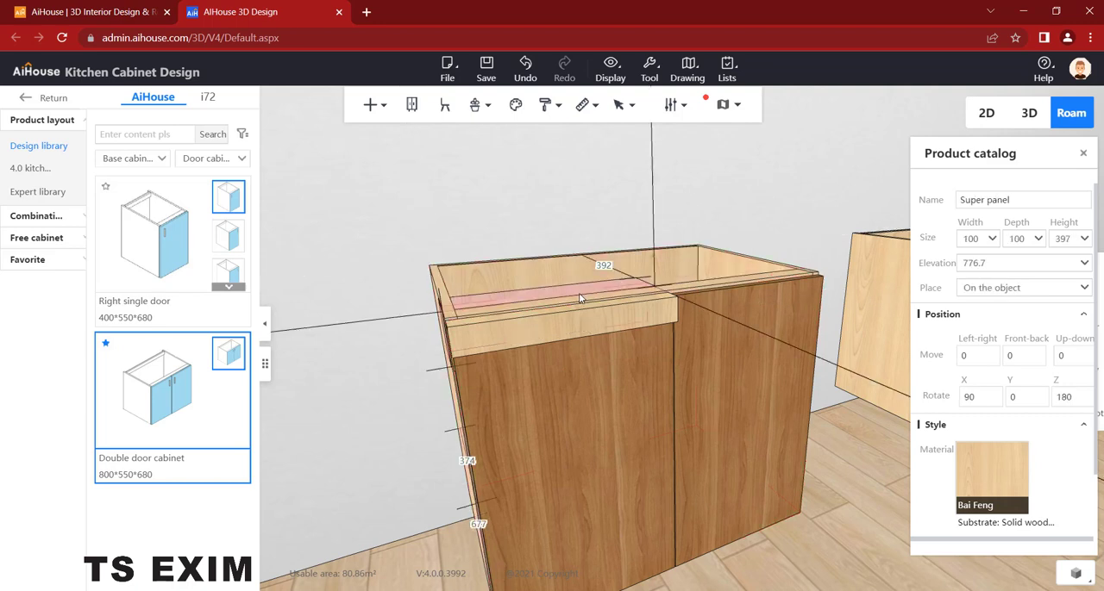
# - Move the copied handle panel onto the right door's top edge, in line with the left handle, and check its fit
pyautogui.click(579, 293)
pyautogui.moveTo(631, 310); pyautogui.dragTo(809, 351)
pyautogui.scroll(5, 843, 442)
pyautogui.scroll(1, 839, 459)
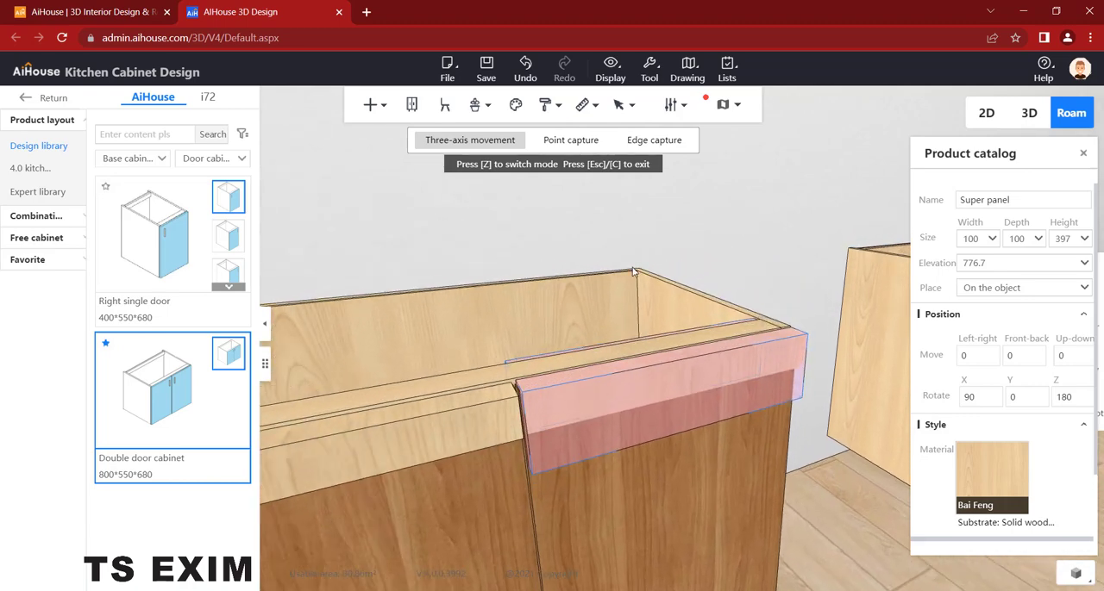
pyautogui.moveTo(477, 254); pyautogui.dragTo(672, 402, button='right')
pyautogui.scroll(-6, 722, 367)
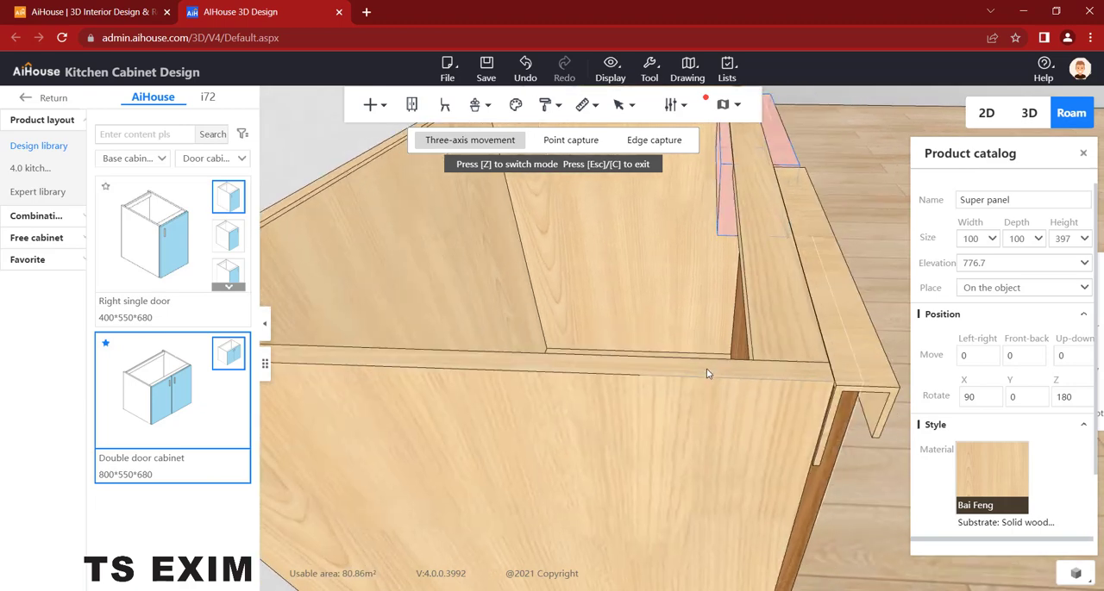
# - Shift the copied handle panel slightly forward to line up with the neighbouring handle, and leave three-axis movement
pyautogui.scroll(3, 708, 389)
pyautogui.scroll(-3, 707, 389)
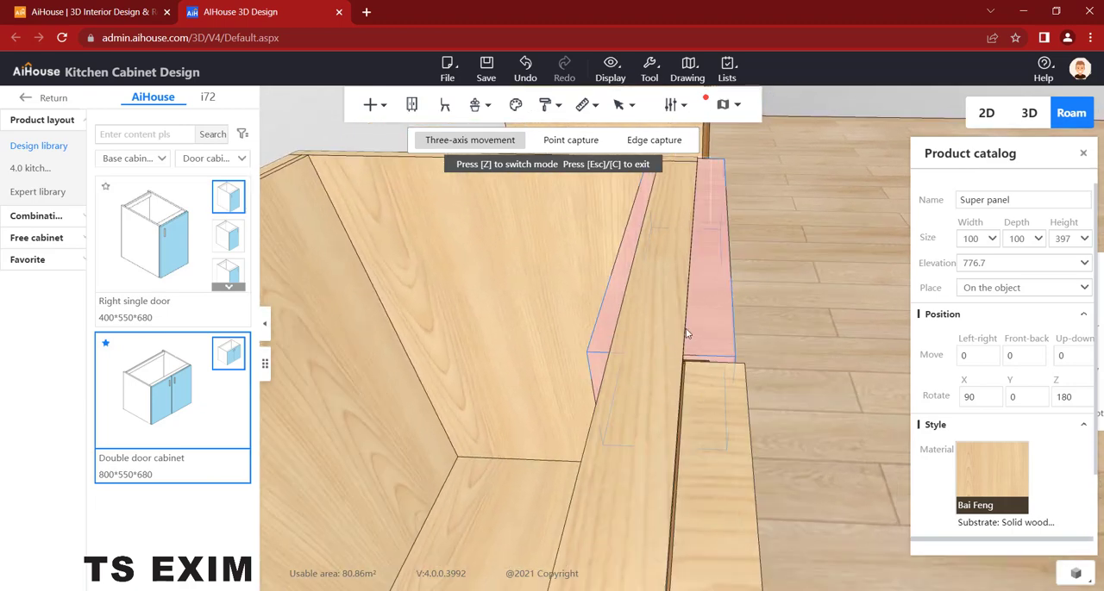
pyautogui.click(697, 330)
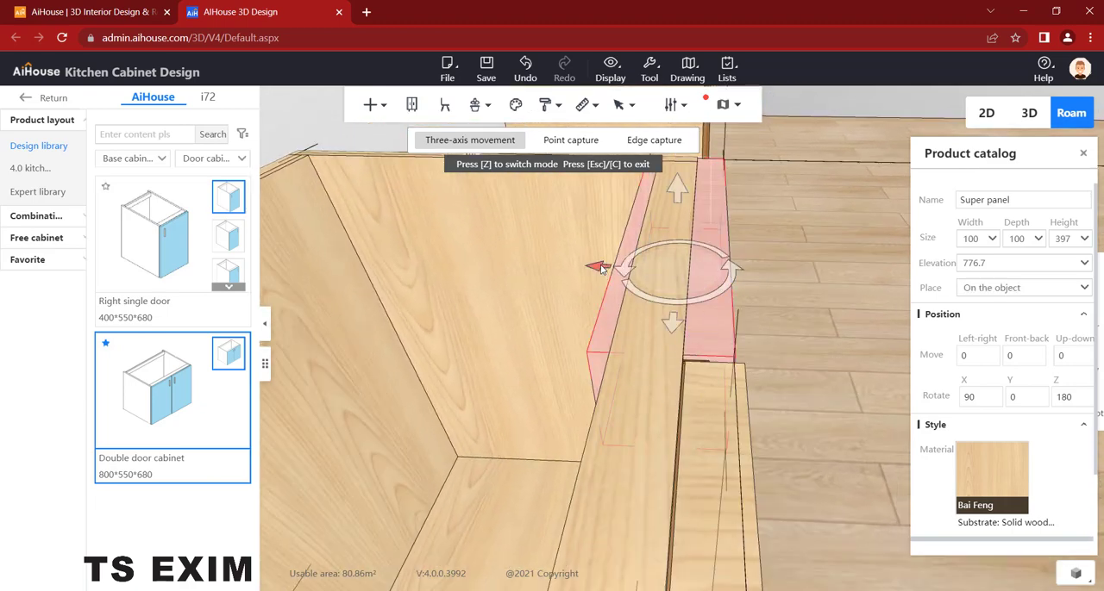
pyautogui.moveTo(602, 267); pyautogui.dragTo(609, 272)
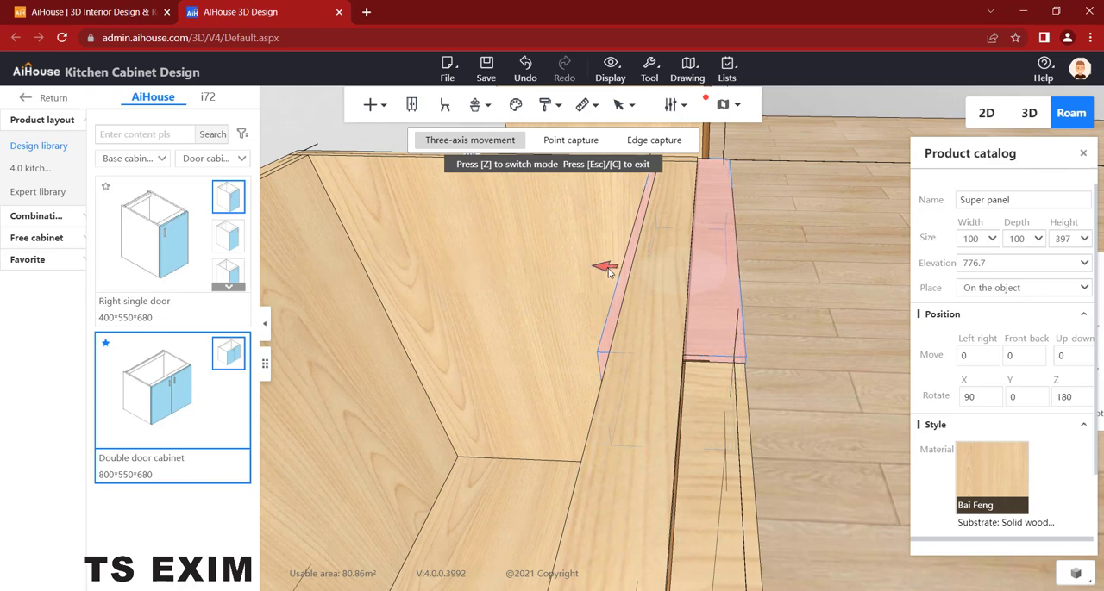
pyautogui.click(818, 314)
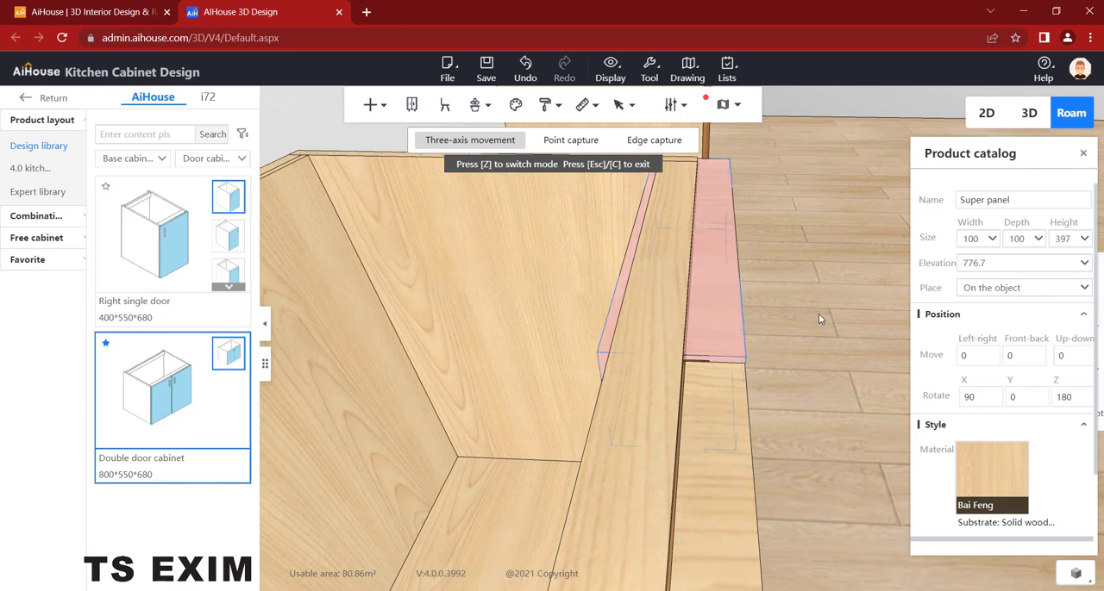
pyautogui.press('d')
pyautogui.moveTo(662, 283); pyautogui.dragTo(687, 325)
pyautogui.scroll(-5, 689, 185)
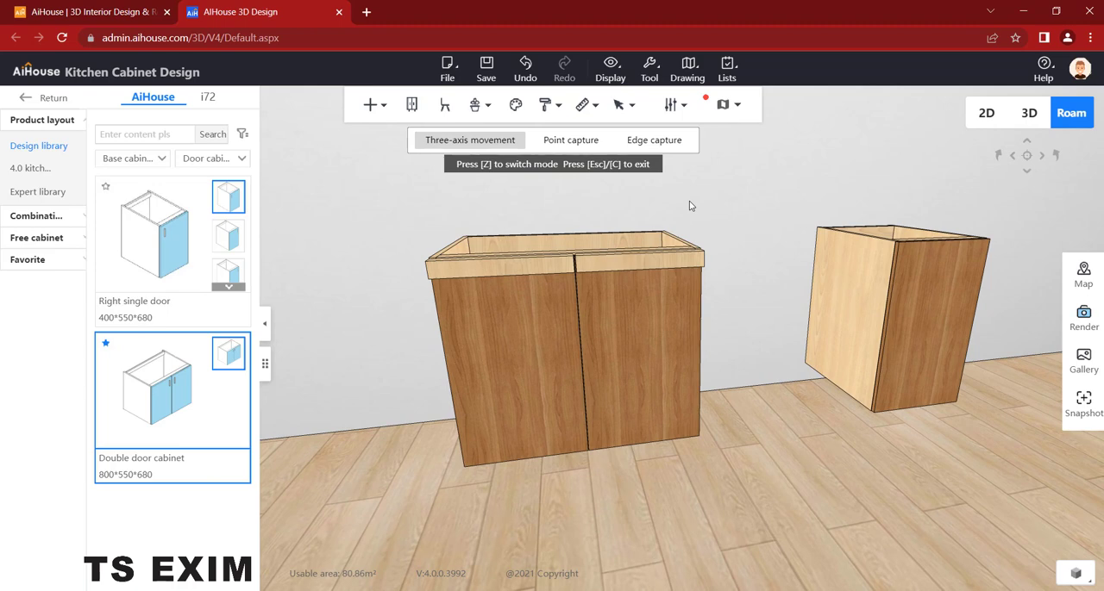
pyautogui.press('Escape')
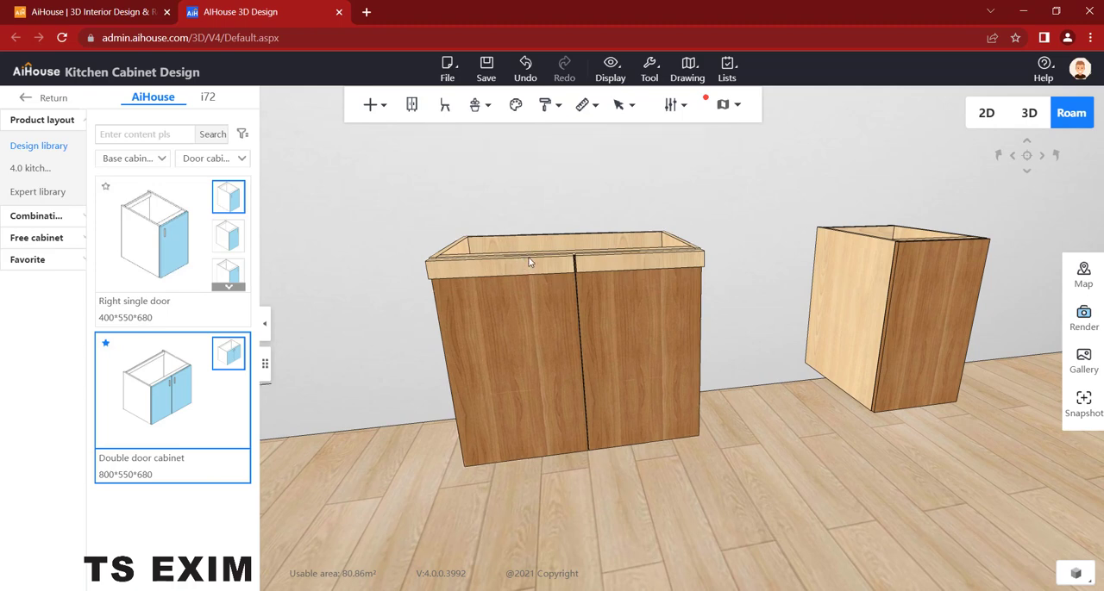
# - Open the material choices for the left door's handle panel and look for a white finish among the metal materials
pyautogui.click(531, 263)
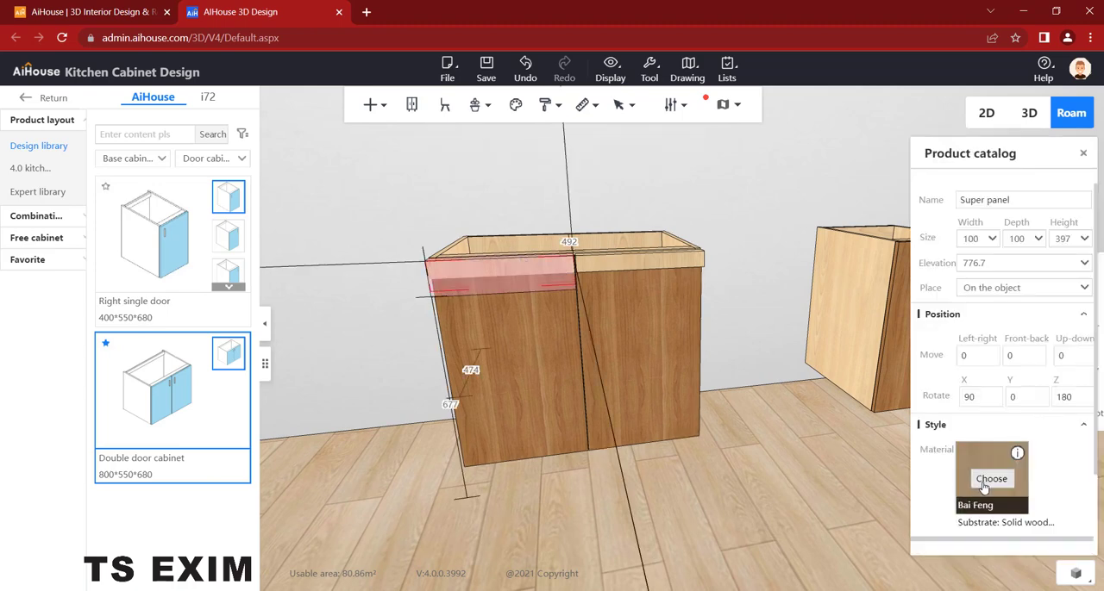
pyautogui.click(991, 480)
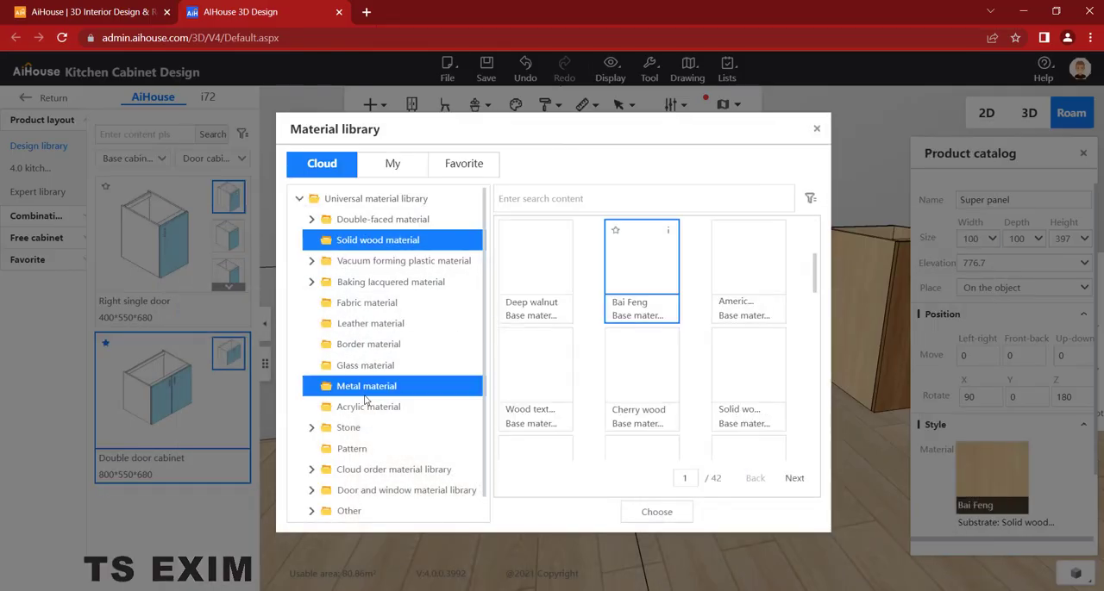
pyautogui.click(365, 392)
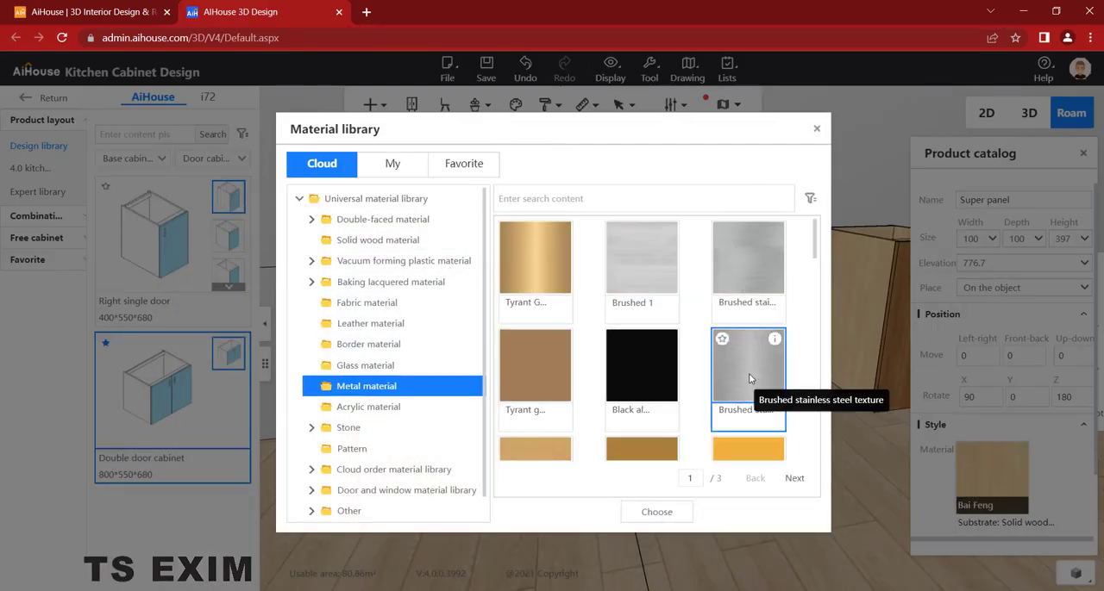
pyautogui.scroll(-10, 748, 375)
pyautogui.scroll(-2, 750, 374)
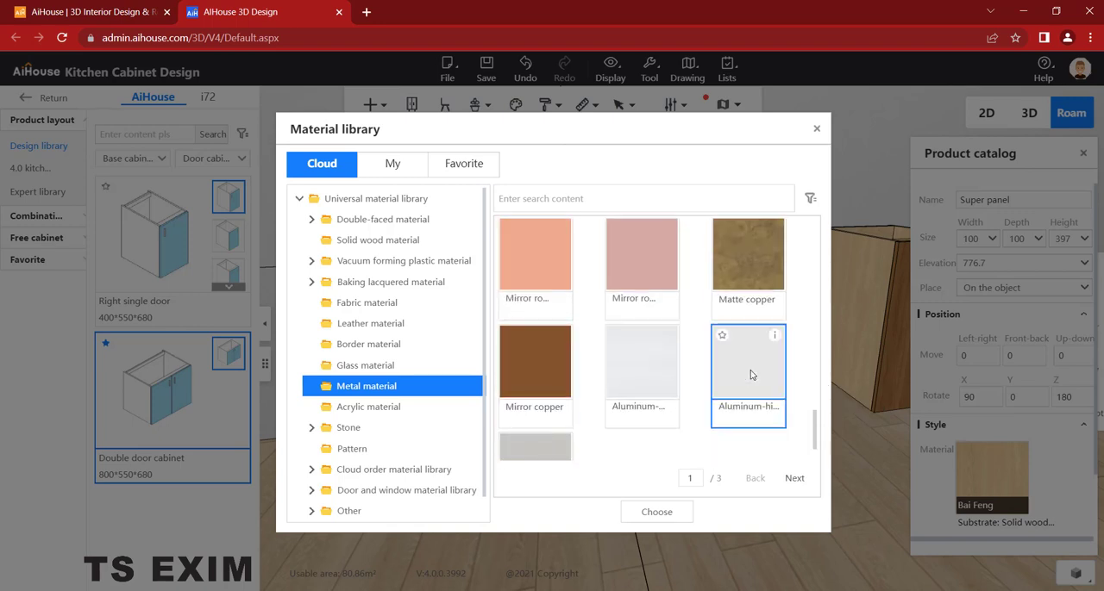
pyautogui.click(418, 387)
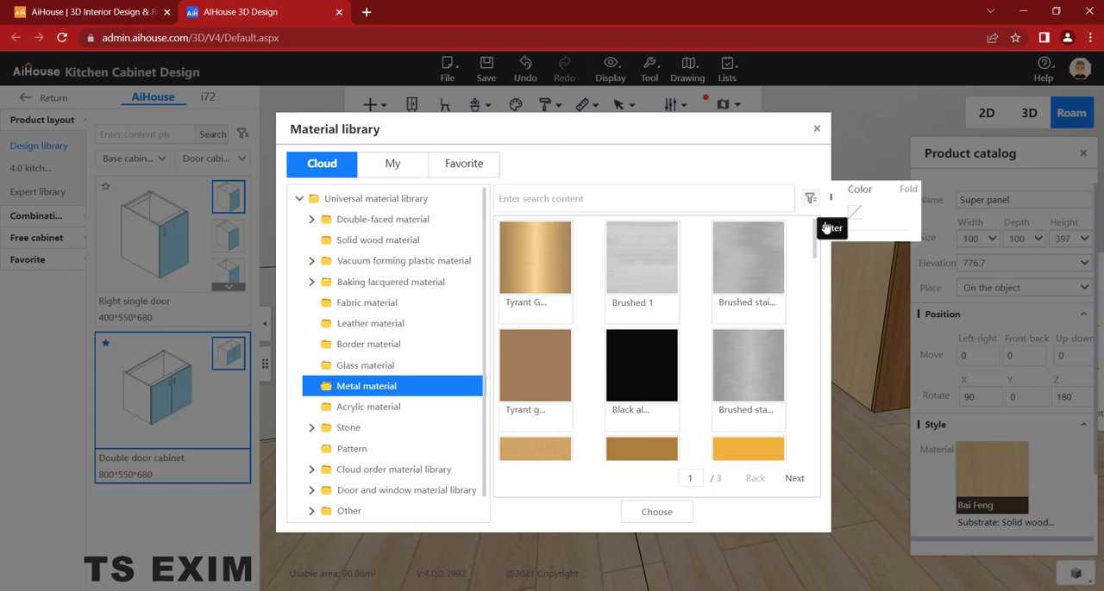
pyautogui.moveTo(811, 201)
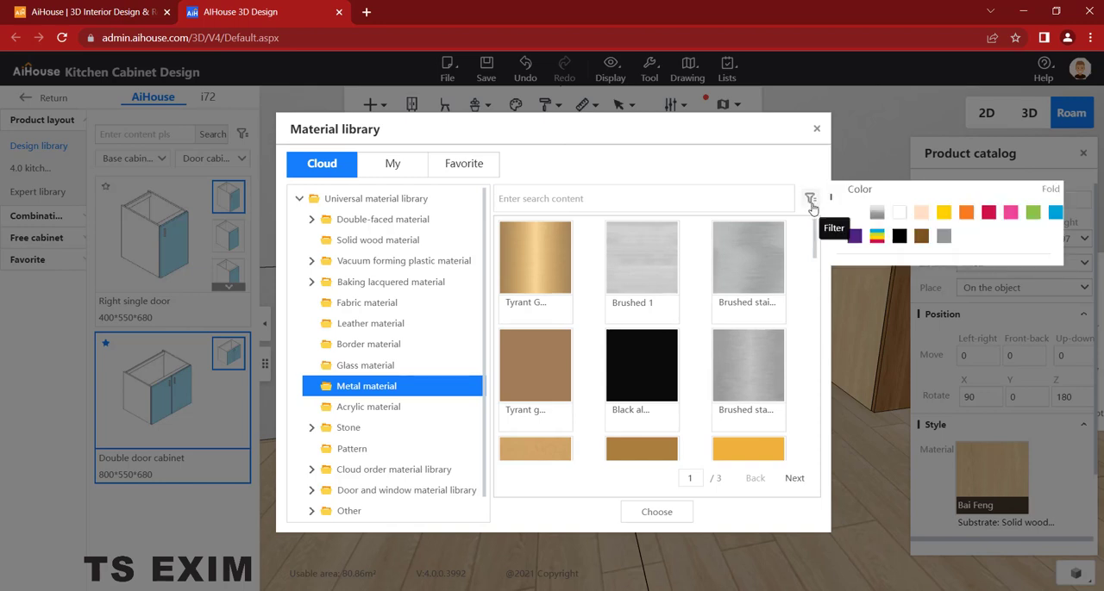
pyautogui.click(897, 214)
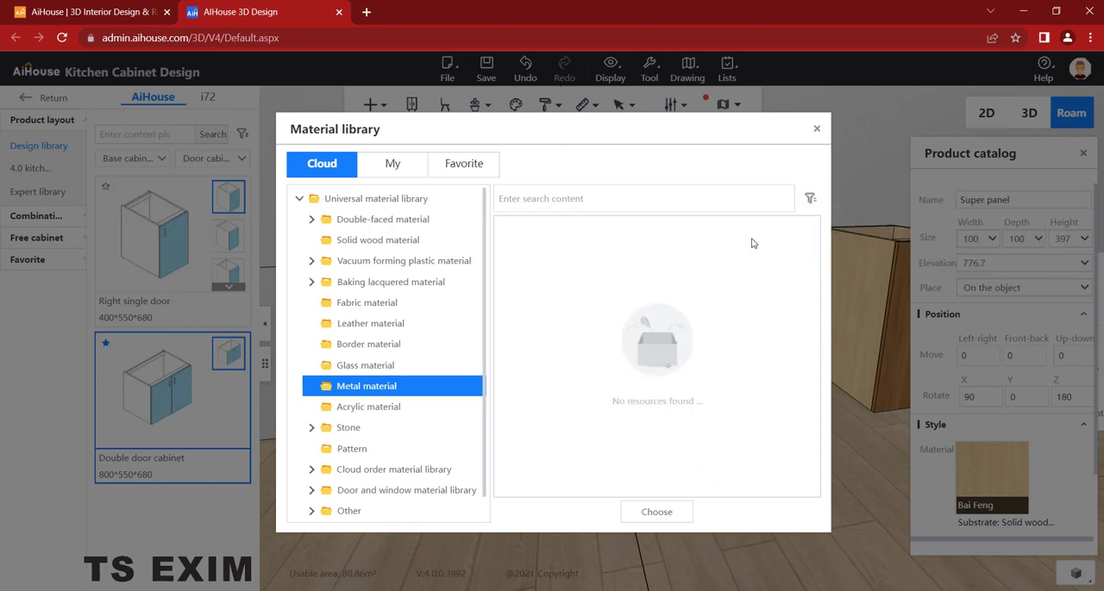
# - Apply the Vipshop - Simi material from the matte baking lacquered category to the left door's handle panel
pyautogui.click(405, 292)
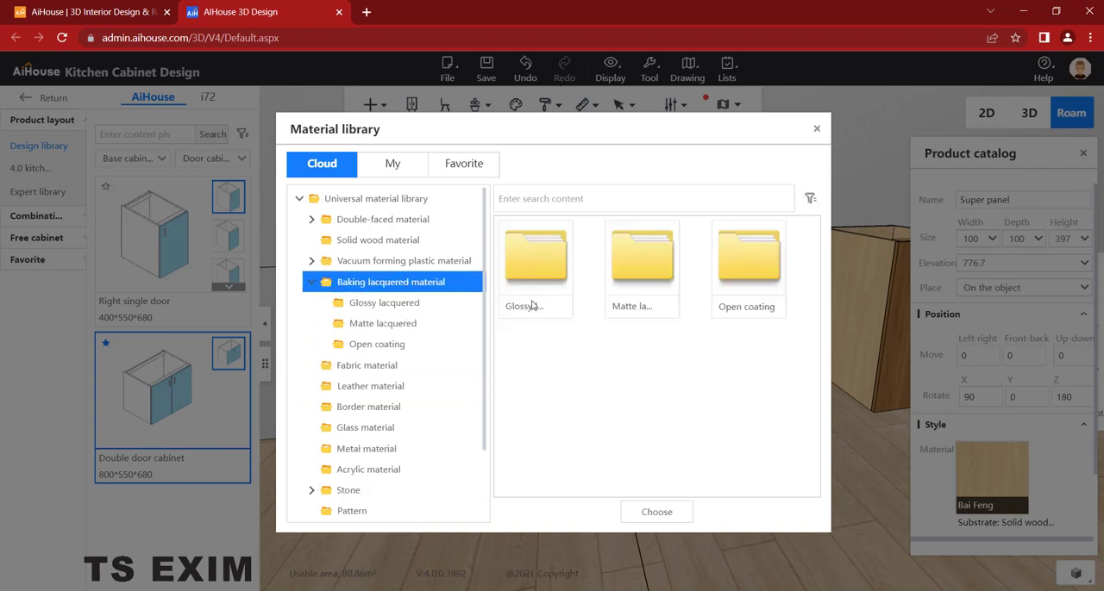
pyautogui.click(410, 325)
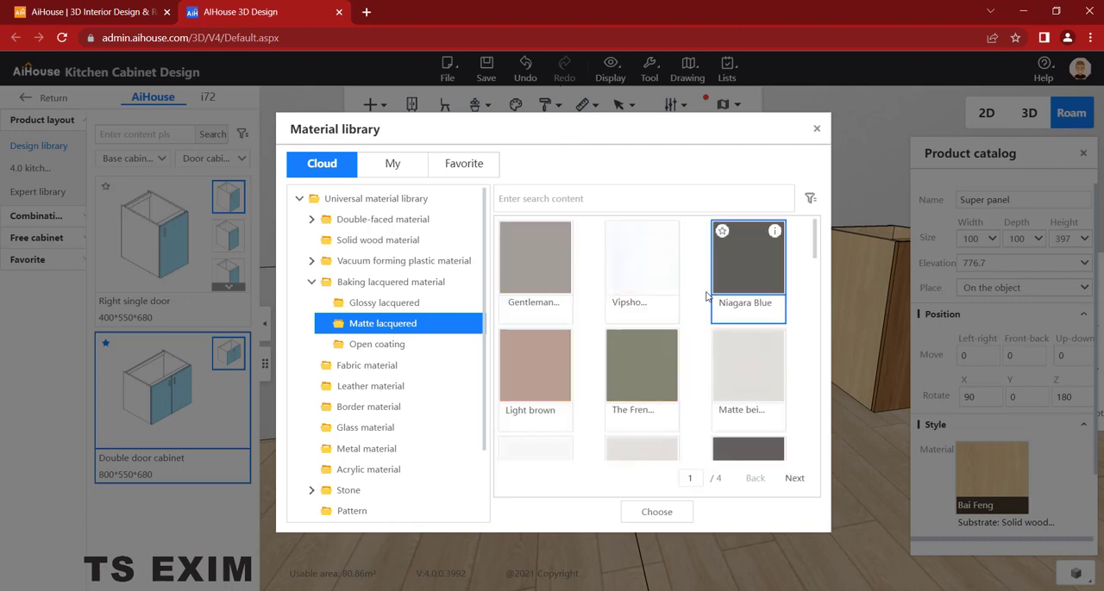
pyautogui.click(656, 512)
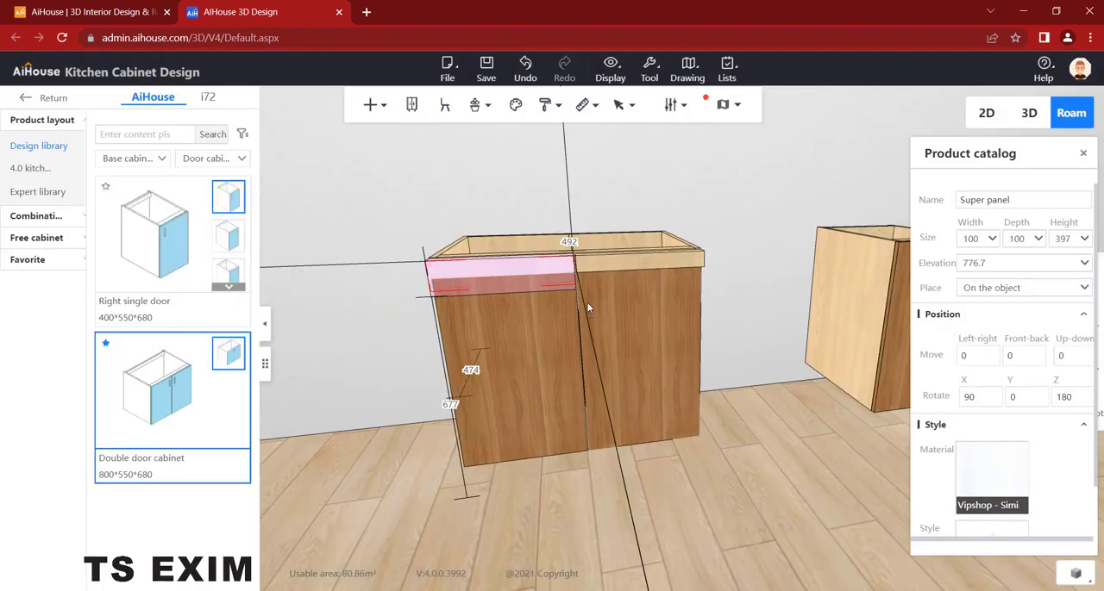
# - Copy the left handle panel's material onto the right handle panel with the Material painter
pyautogui.rightClick(559, 271)
pyautogui.moveTo(604, 527)
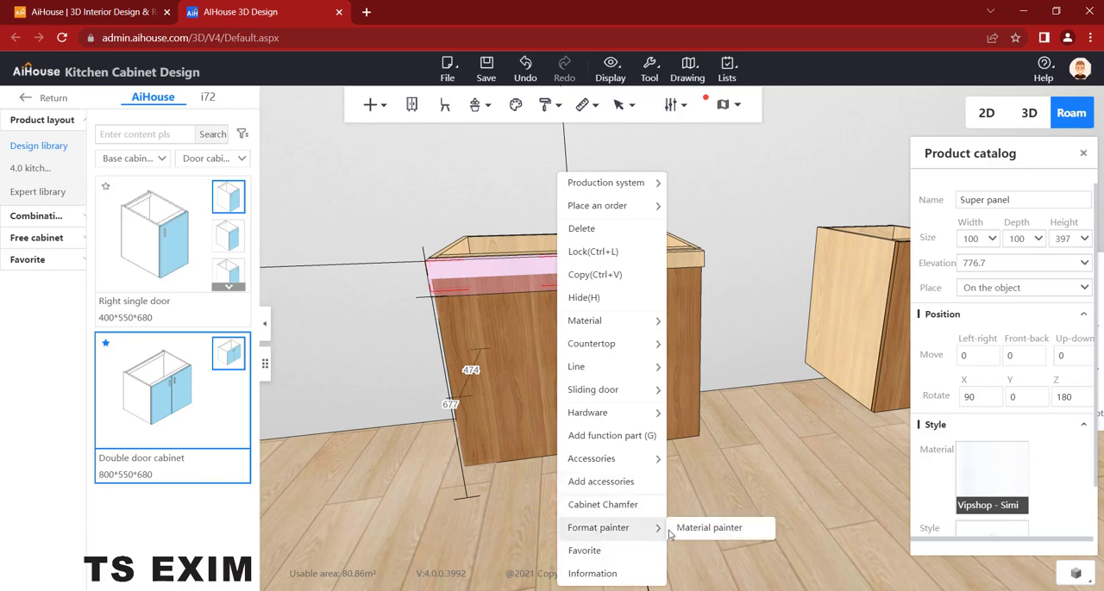
pyautogui.click(707, 528)
pyautogui.click(670, 259)
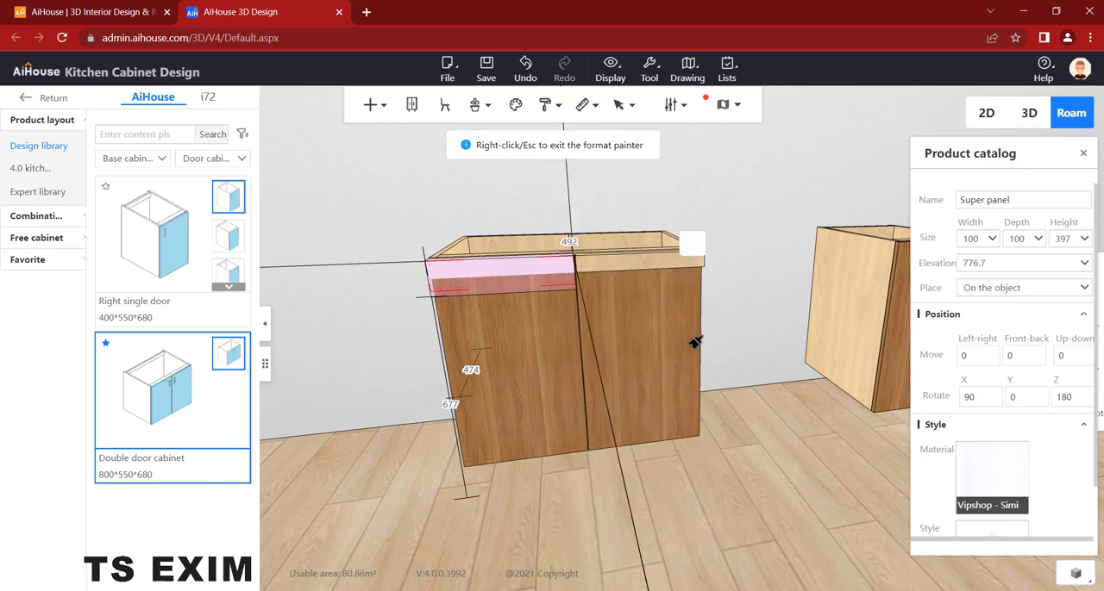
pyautogui.rightClick(748, 438)
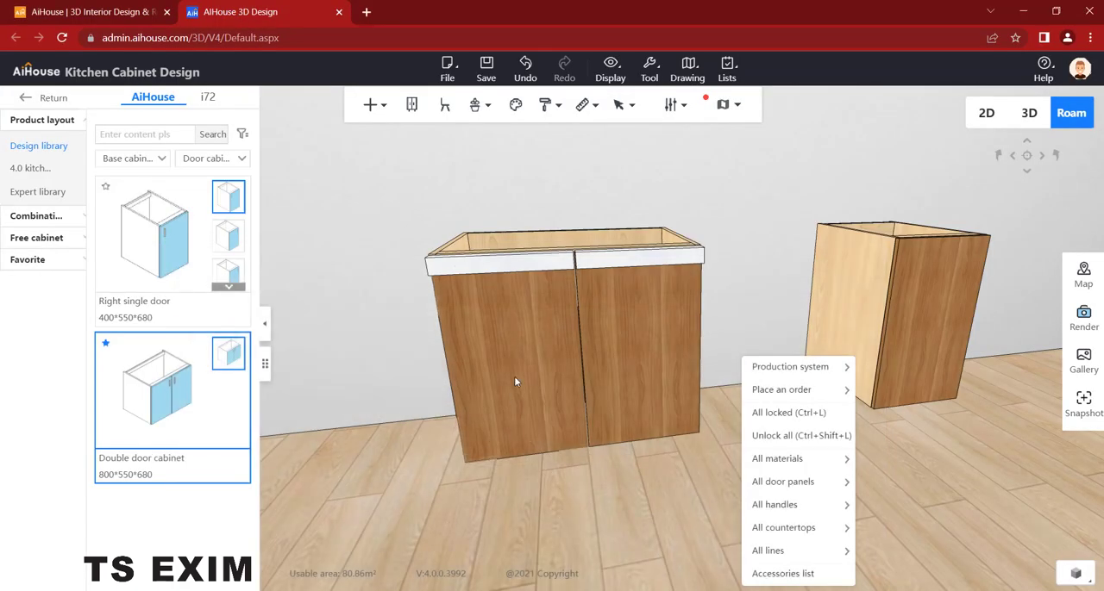
# - Set the left door leaf's material to Athens Oak from the double-faced oak wood category
pyautogui.click(519, 344)
pyautogui.scroll(-2, 1026, 430)
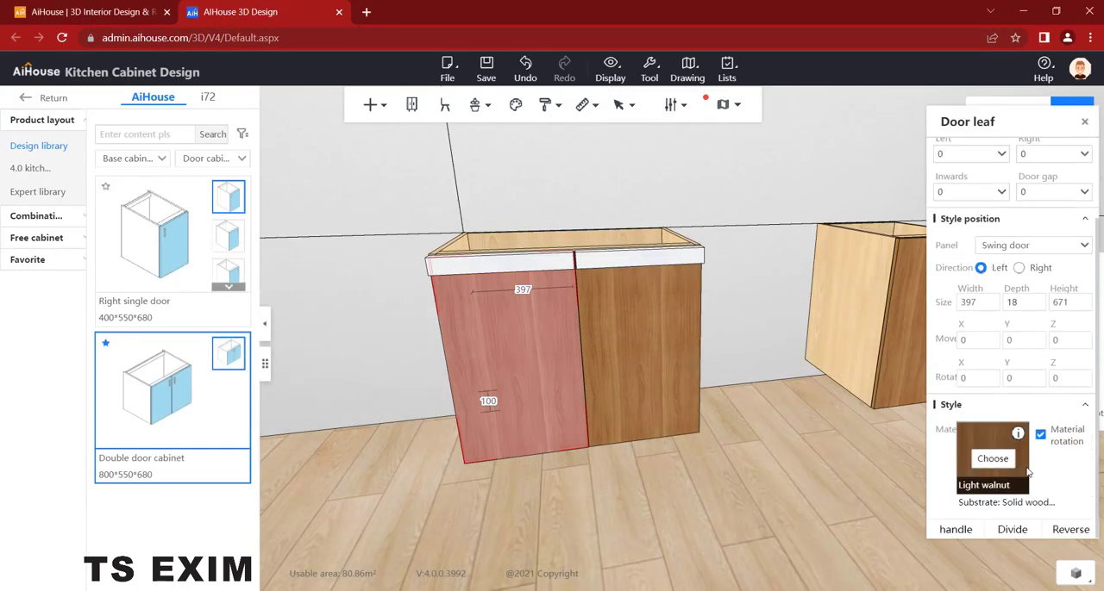
pyautogui.click(993, 461)
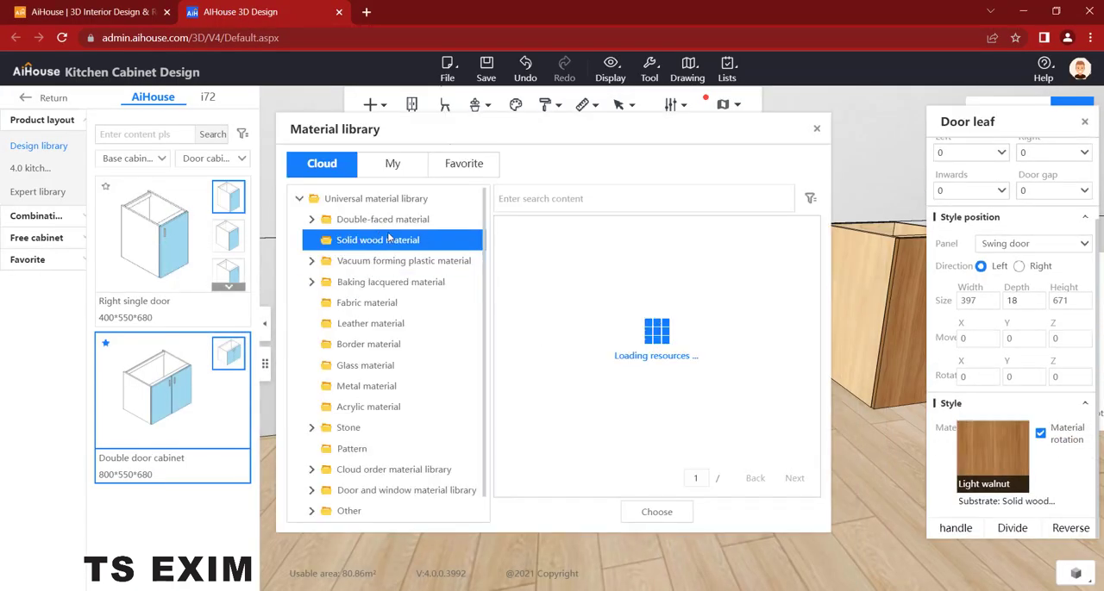
pyautogui.click(399, 227)
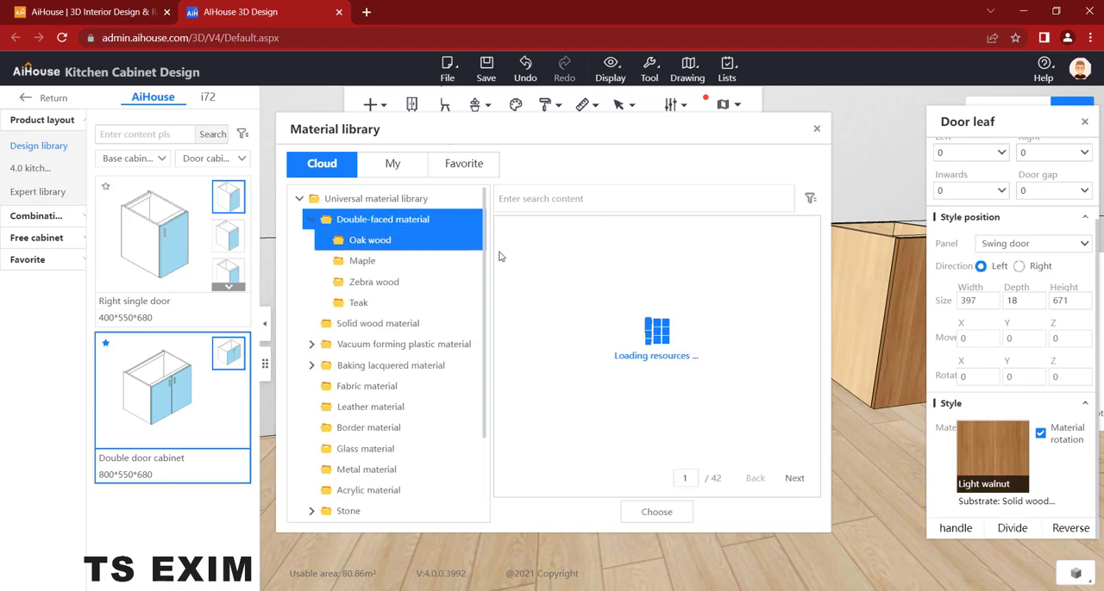
pyautogui.click(419, 252)
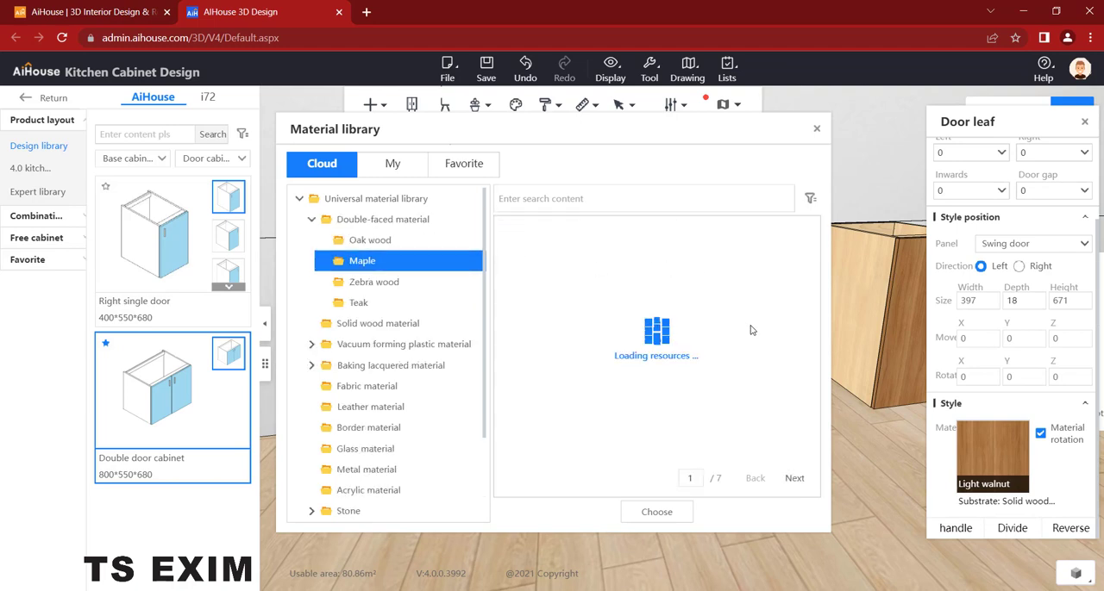
pyautogui.scroll(-6, 746, 333)
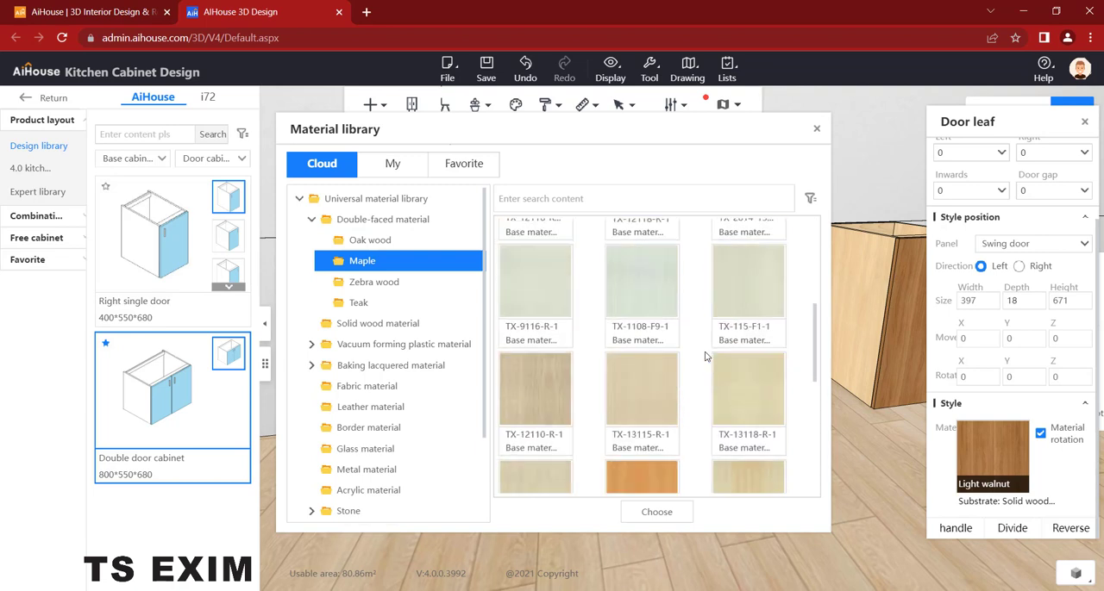
pyautogui.click(431, 241)
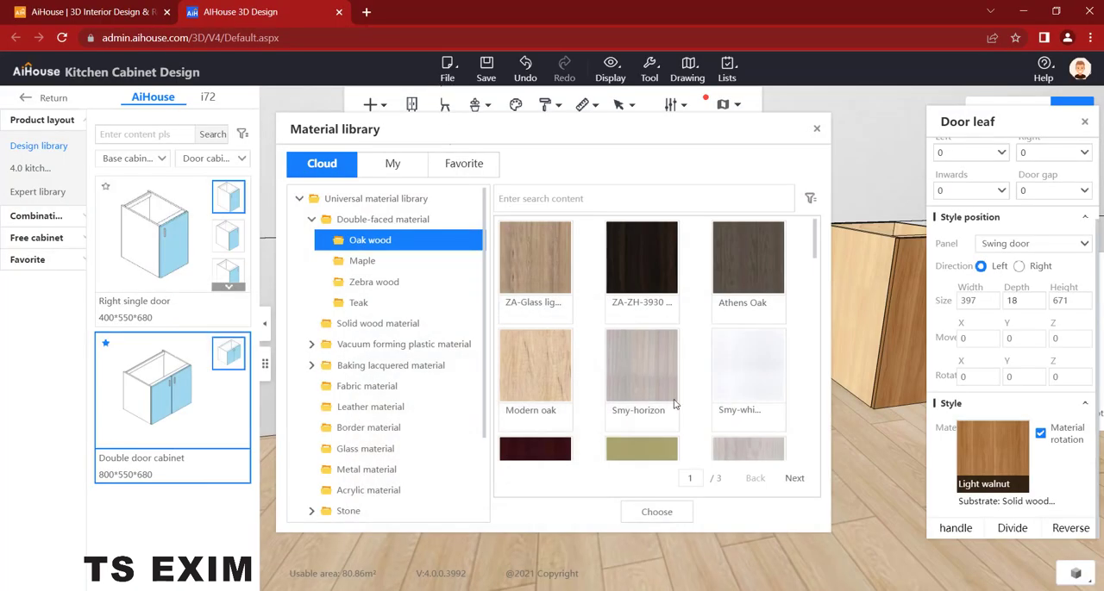
pyautogui.scroll(-5, 760, 313)
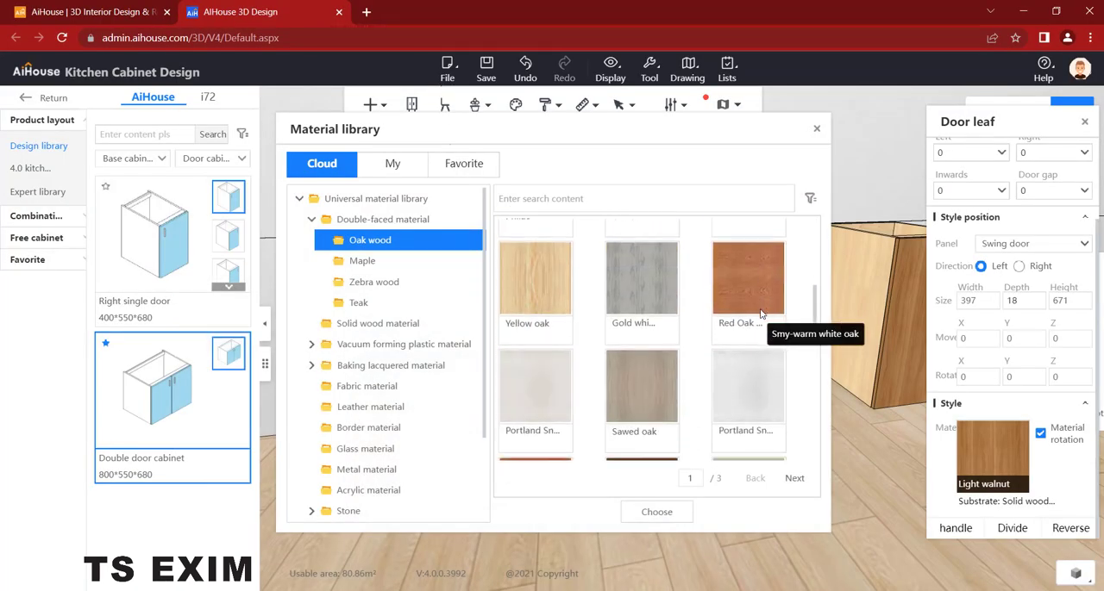
pyautogui.scroll(5, 759, 302)
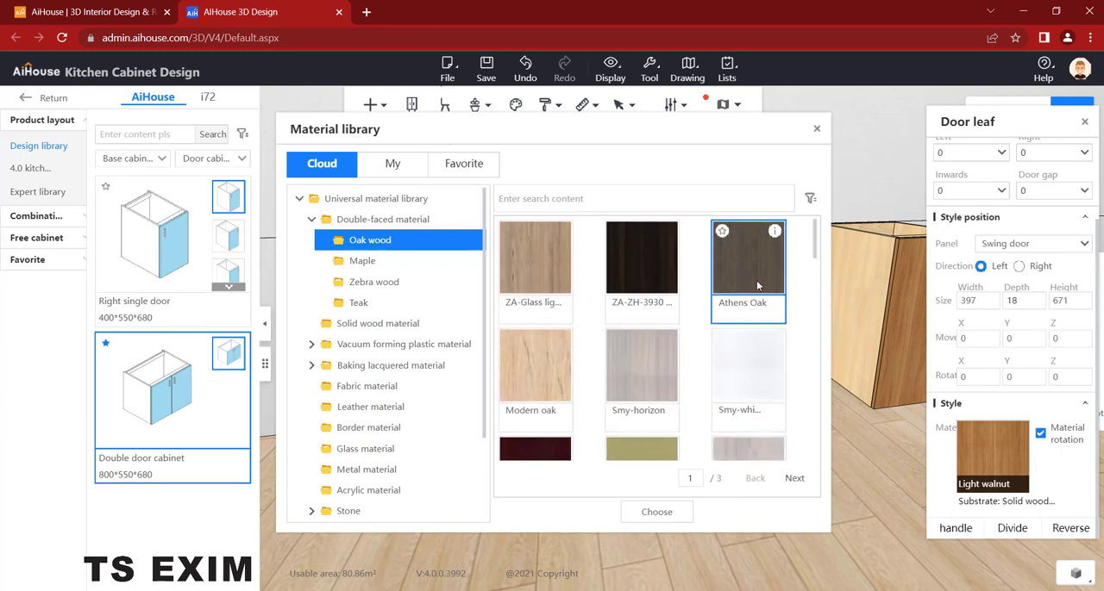
pyautogui.click(657, 512)
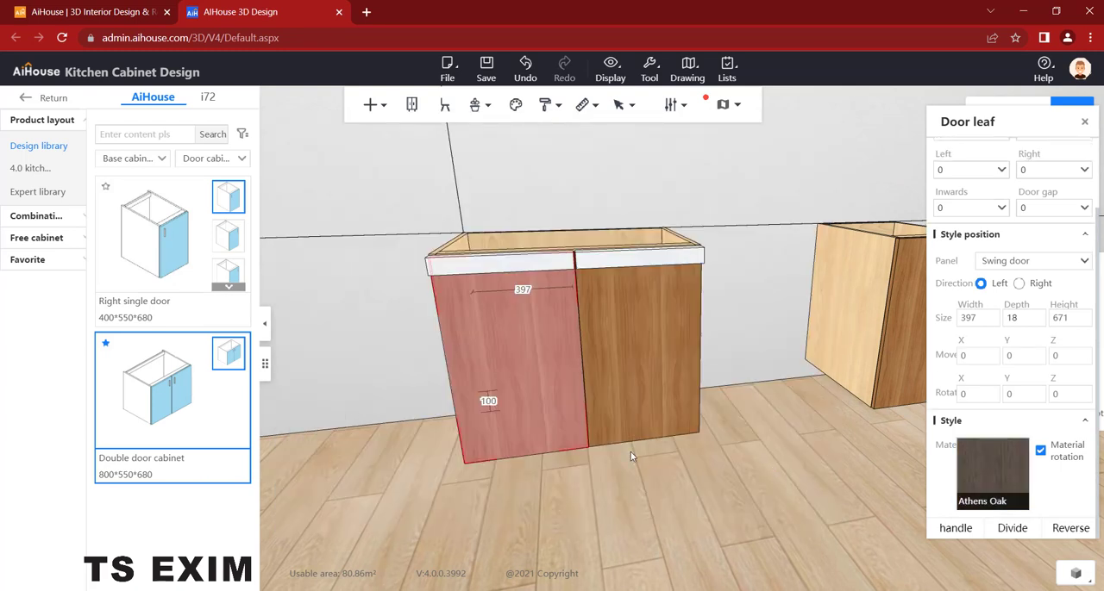
# - Copy the left door leaf's material onto the right door leaf with the Material painter
pyautogui.rightClick(563, 371)
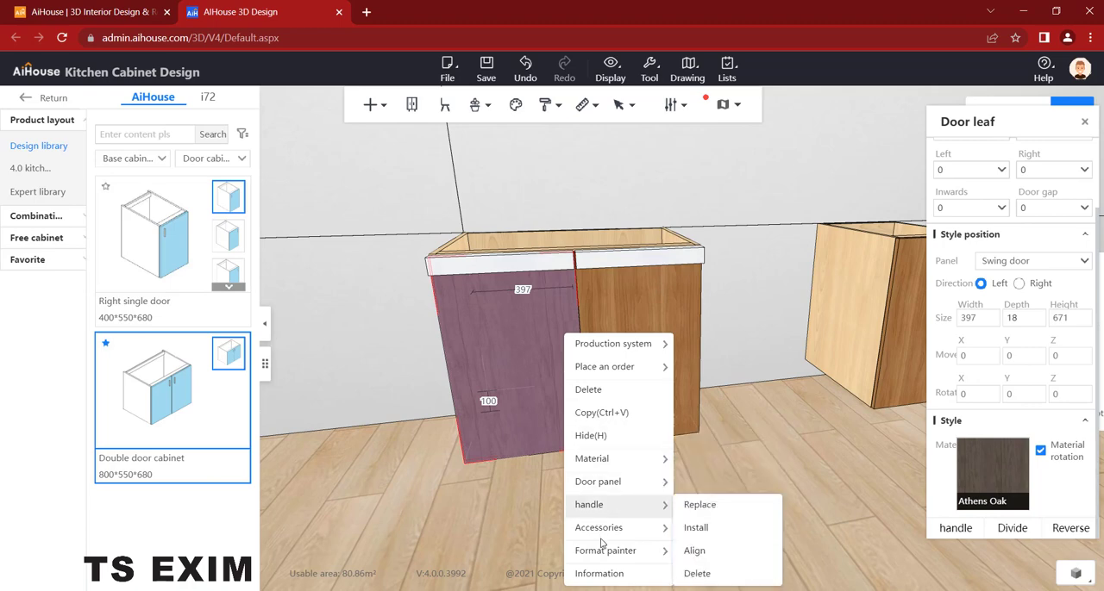
pyautogui.moveTo(605, 551)
pyautogui.click(716, 535)
pyautogui.click(668, 388)
pyautogui.moveTo(853, 445); pyautogui.dragTo(756, 473)
pyautogui.rightClick(728, 484)
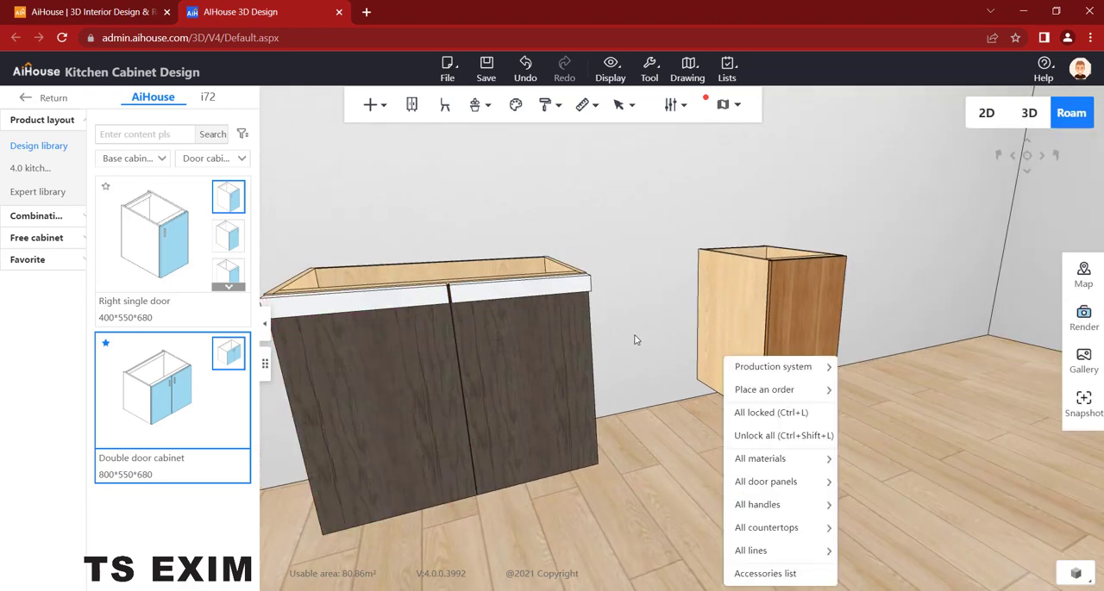
# - Group the dark double-door base cabinet and its two white handle panels into a combination
pyautogui.moveTo(633, 339); pyautogui.dragTo(713, 257)
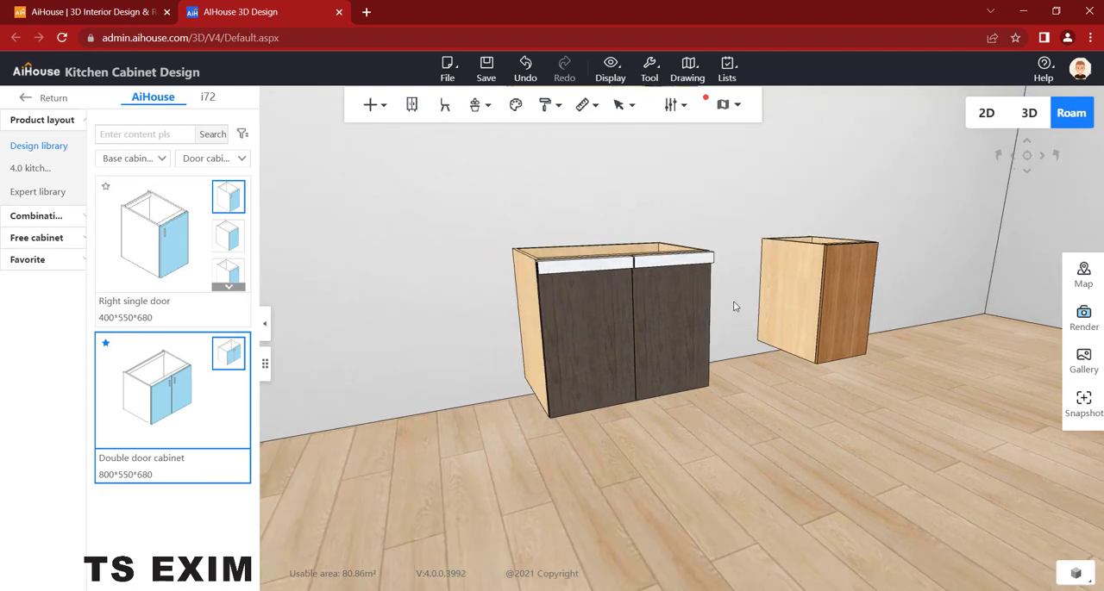
pyautogui.scroll(3, 734, 319)
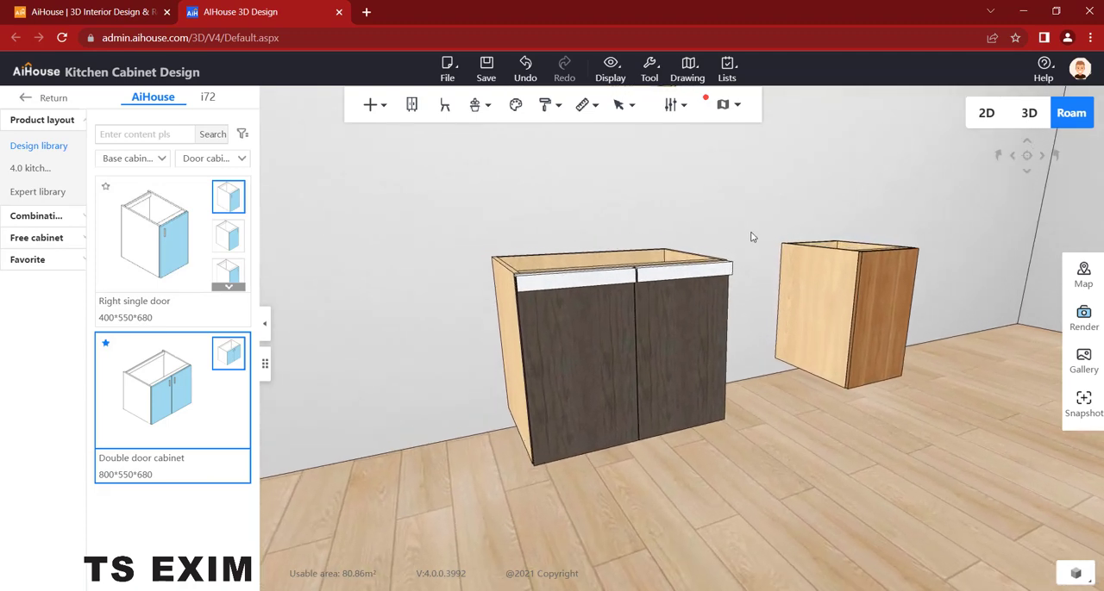
pyautogui.moveTo(739, 218); pyautogui.dragTo(434, 482)
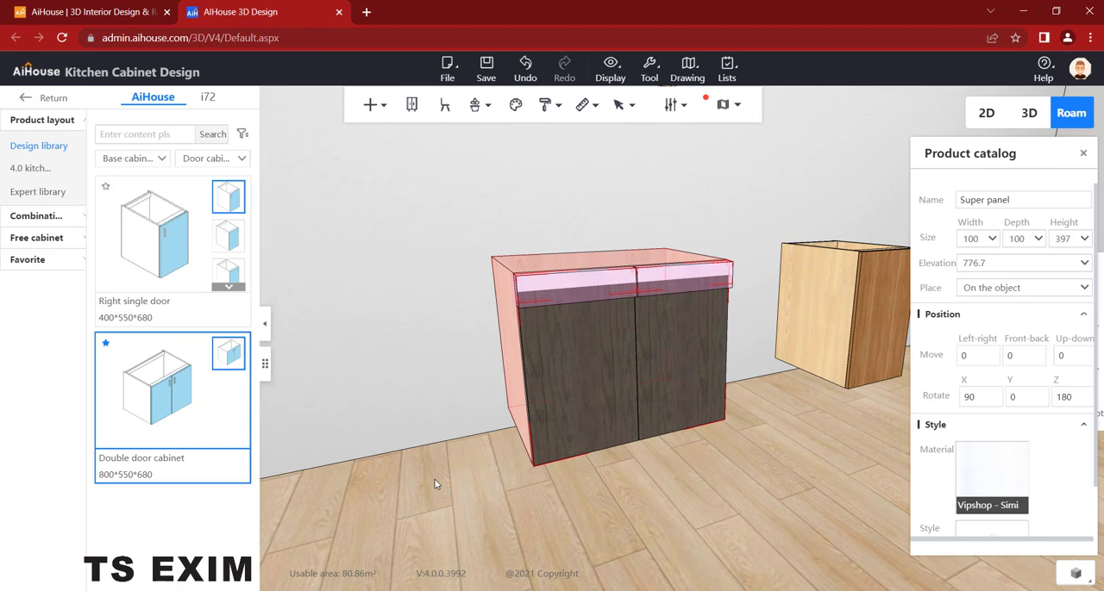
pyautogui.hotkey('ctrl', 'g')
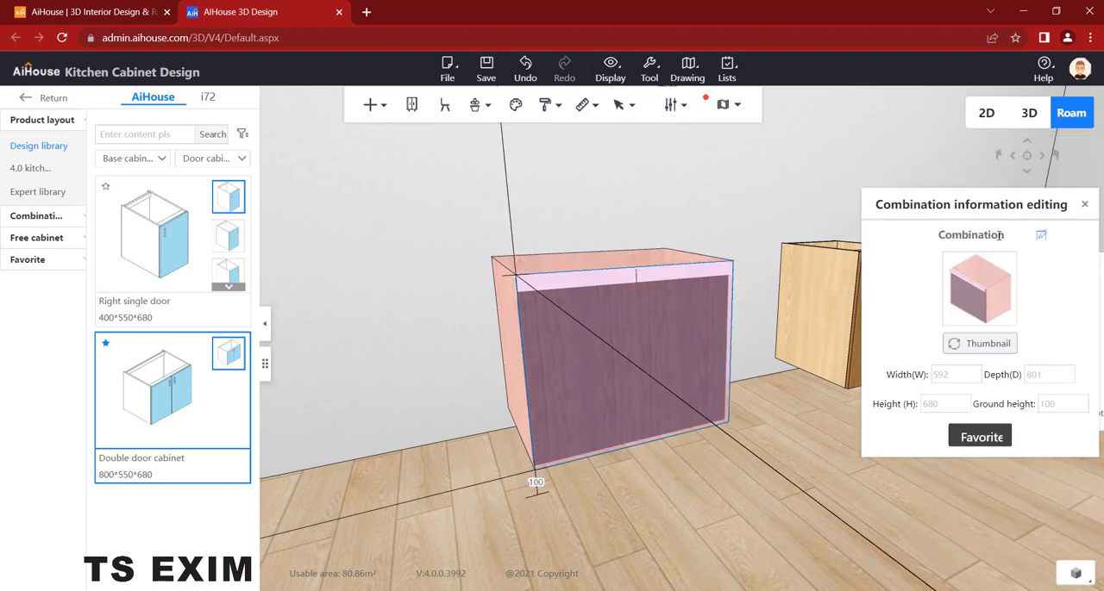
# - Name the combination door handle1 and save it to the cabinet category of the favorites collection
pyautogui.moveTo(946, 239); pyautogui.dragTo(920, 242)
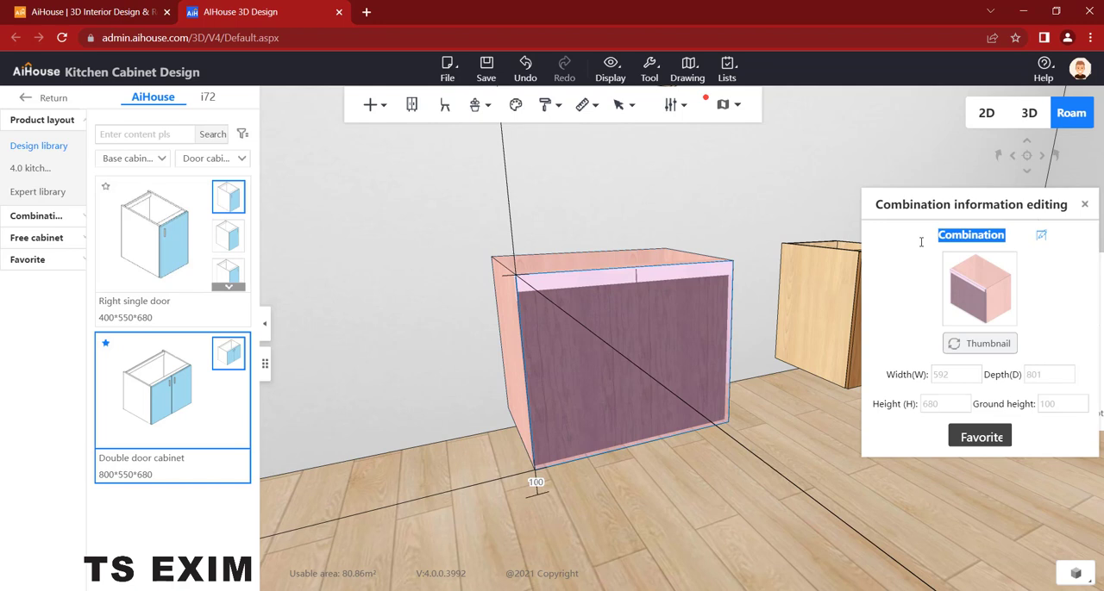
pyautogui.write('s')
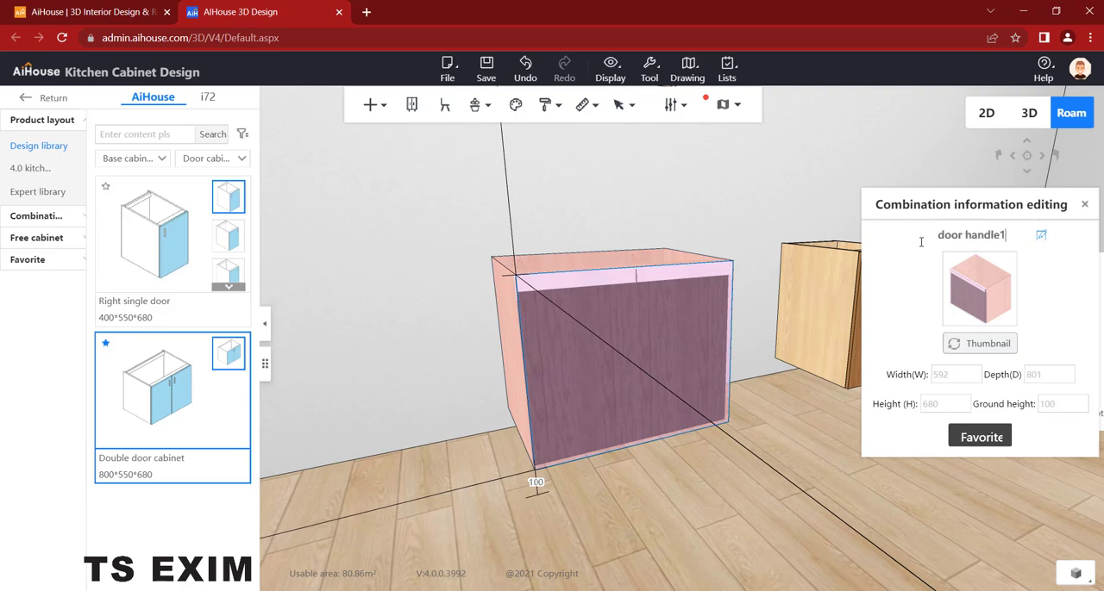
pyautogui.click(990, 440)
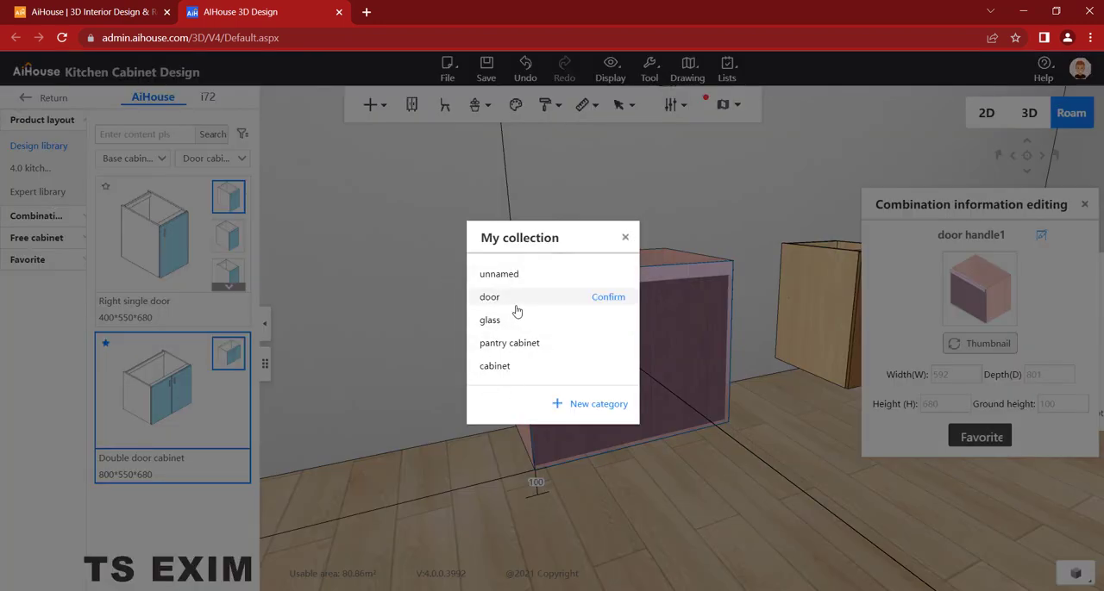
pyautogui.click(606, 367)
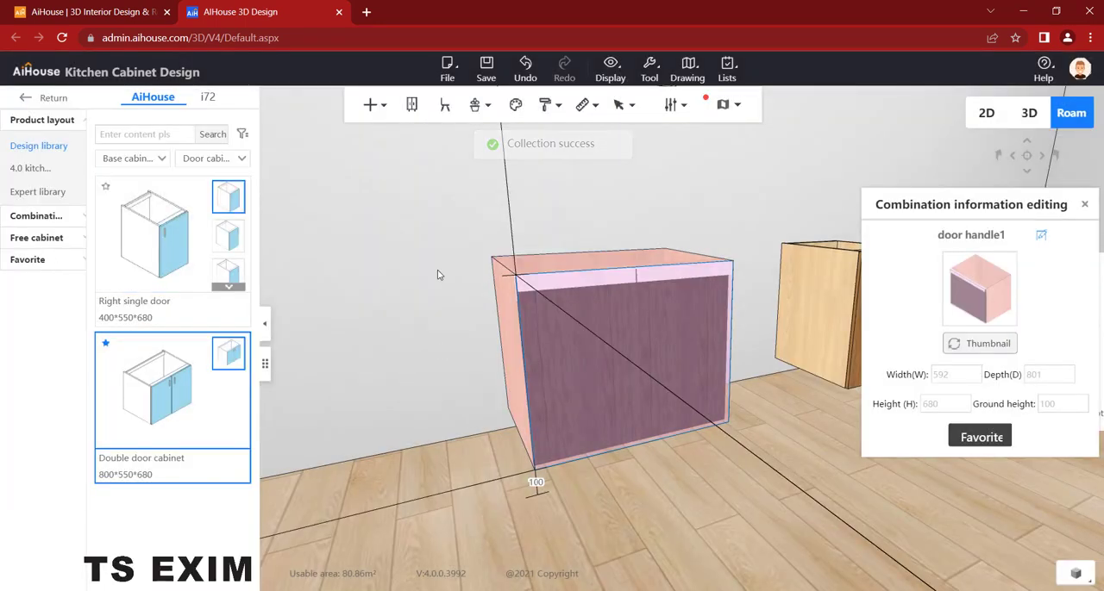
pyautogui.click(1086, 205)
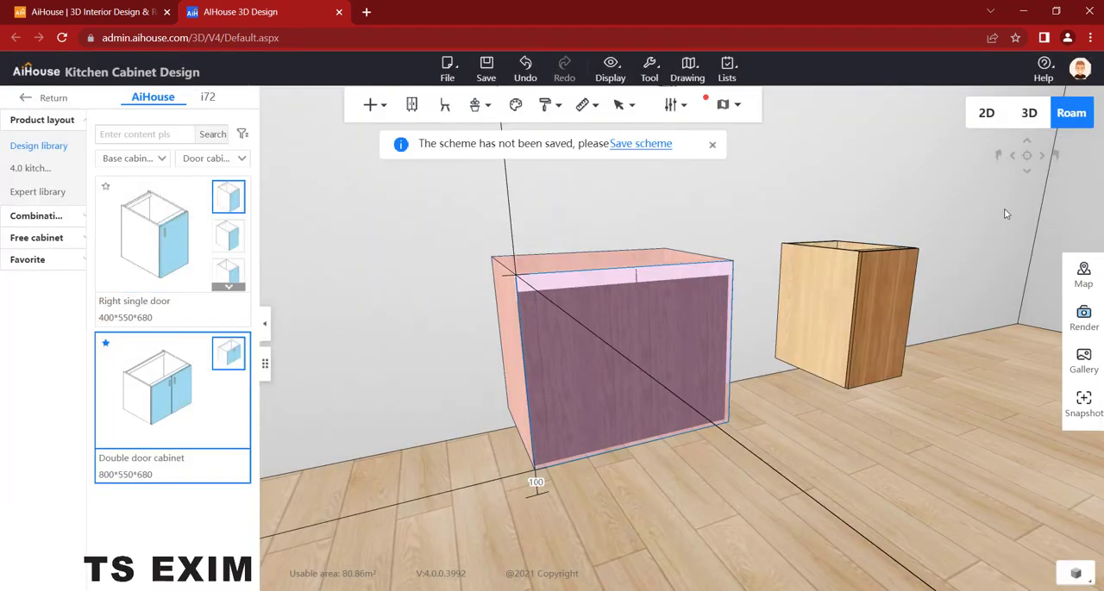
# - Display the saved items in the cabinet category of the Favorite library
pyautogui.moveTo(783, 164); pyautogui.dragTo(739, 216)
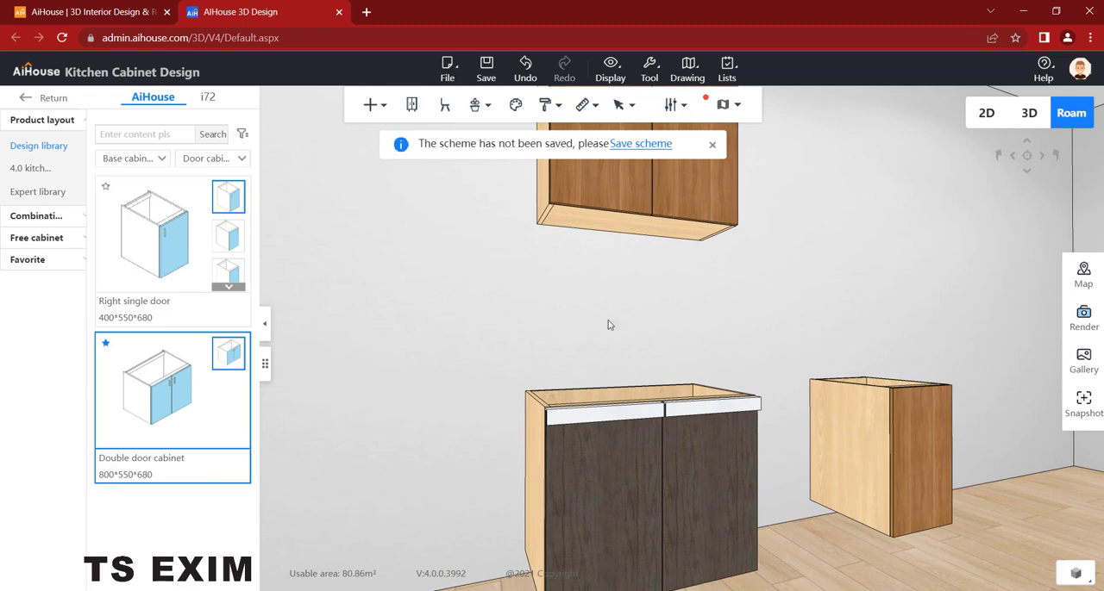
pyautogui.moveTo(589, 297); pyautogui.dragTo(619, 315)
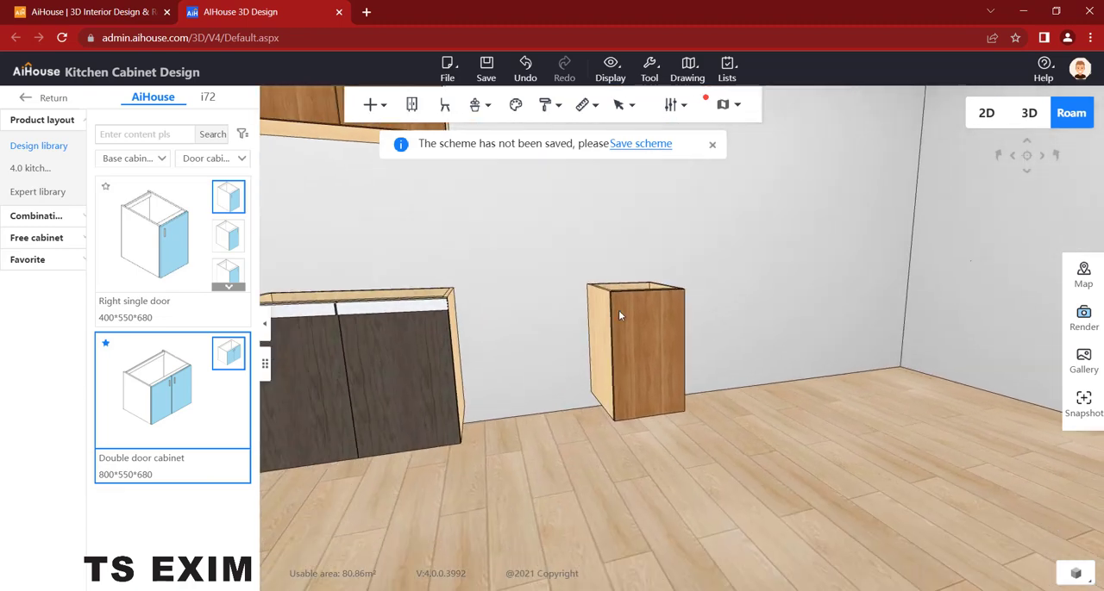
pyautogui.moveTo(523, 261); pyautogui.dragTo(557, 258)
pyautogui.click(34, 259)
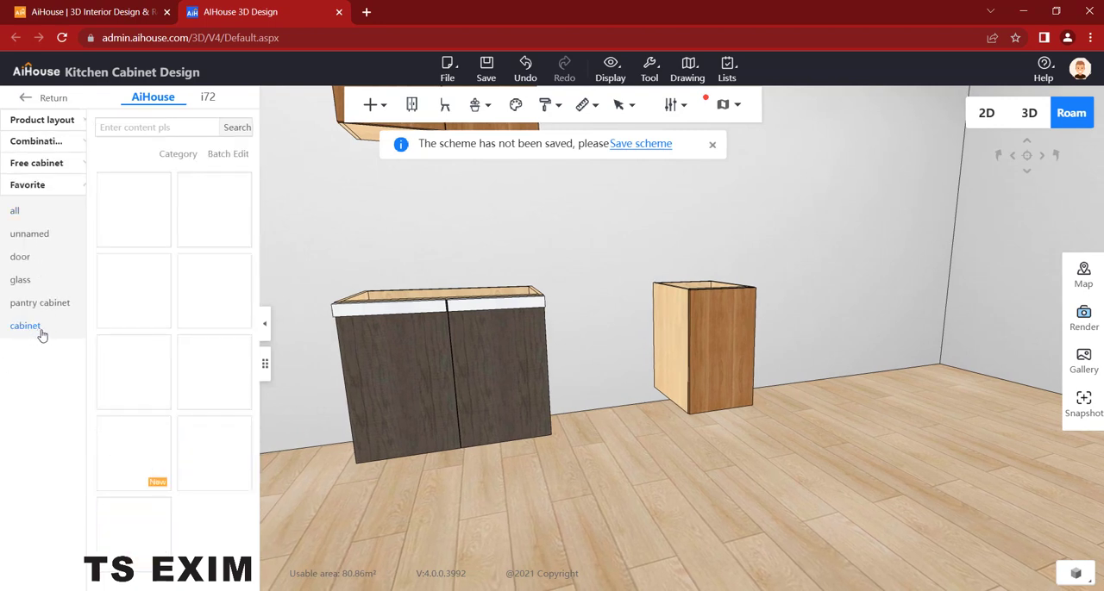
pyautogui.moveTo(448, 281); pyautogui.dragTo(585, 207)
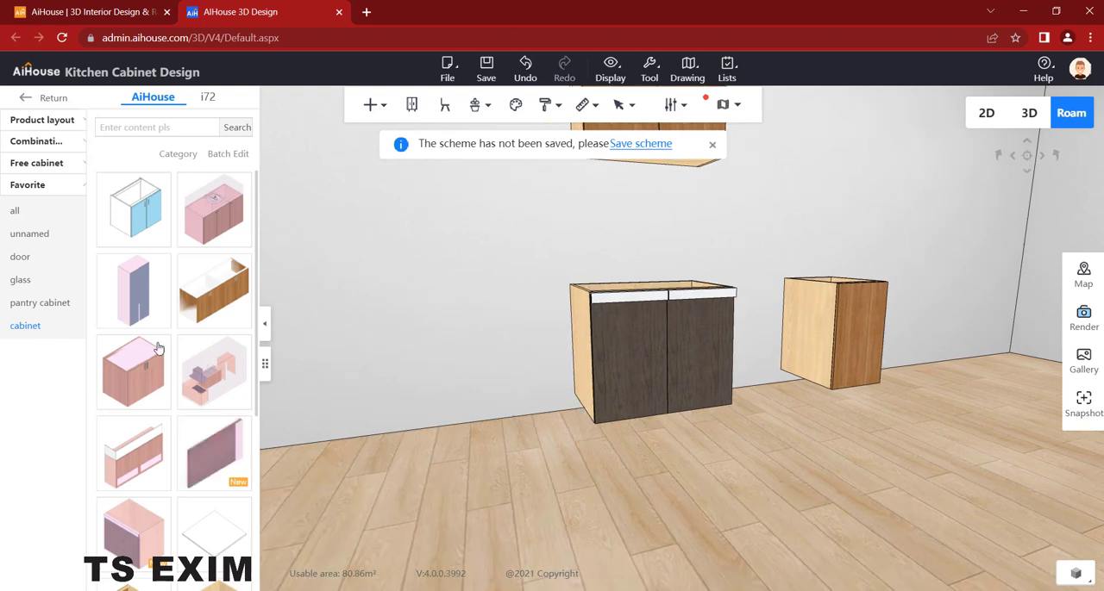
pyautogui.scroll(-3, 151, 288)
pyautogui.scroll(-2, 148, 294)
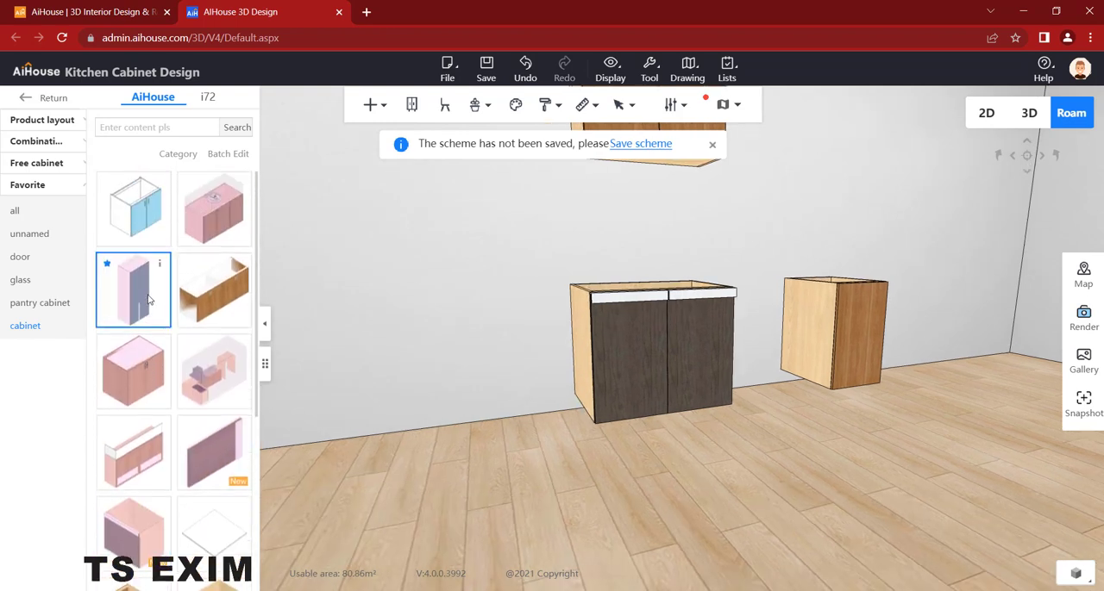
pyautogui.moveTo(159, 186)
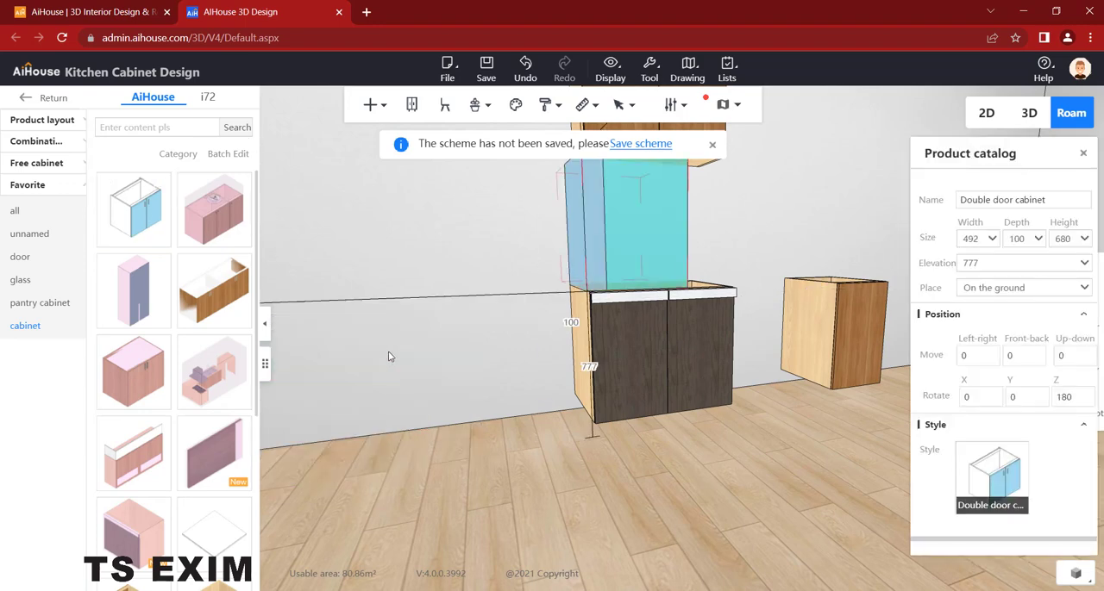
pyautogui.click(388, 354)
pyautogui.moveTo(351, 352); pyautogui.dragTo(290, 332)
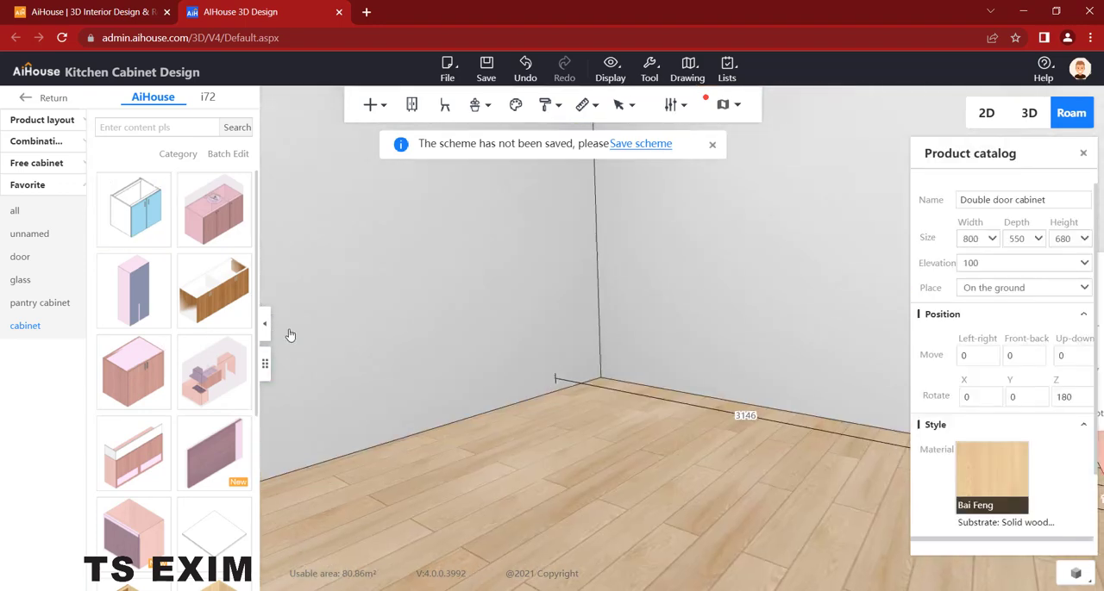
pyautogui.moveTo(605, 327); pyautogui.dragTo(667, 331)
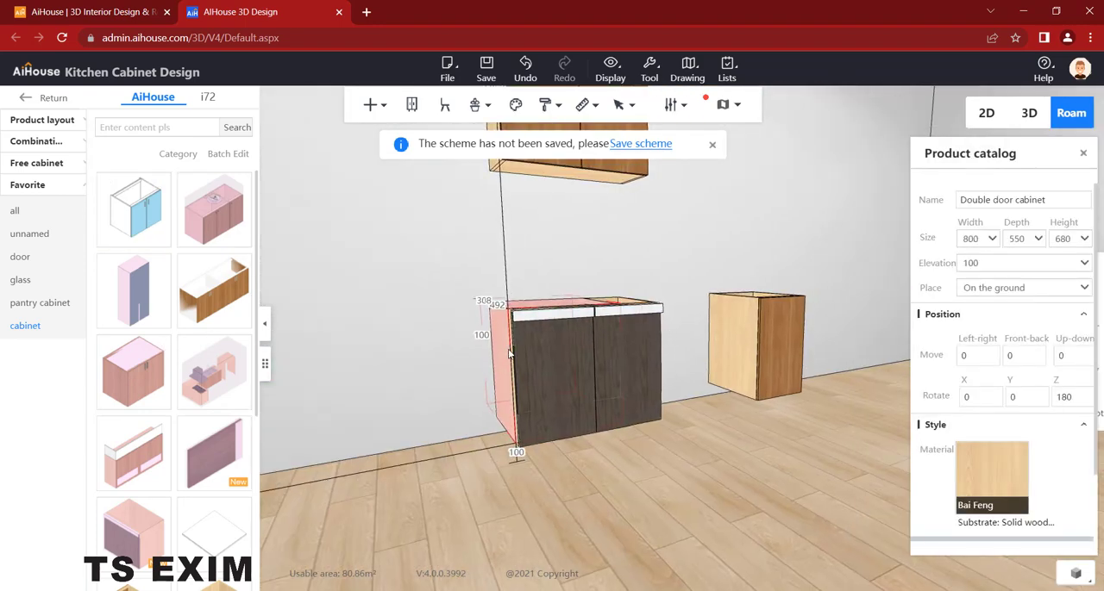
pyautogui.hotkey('ctrl', 'z')
pyautogui.moveTo(608, 321); pyautogui.dragTo(731, 320)
pyautogui.click(465, 303)
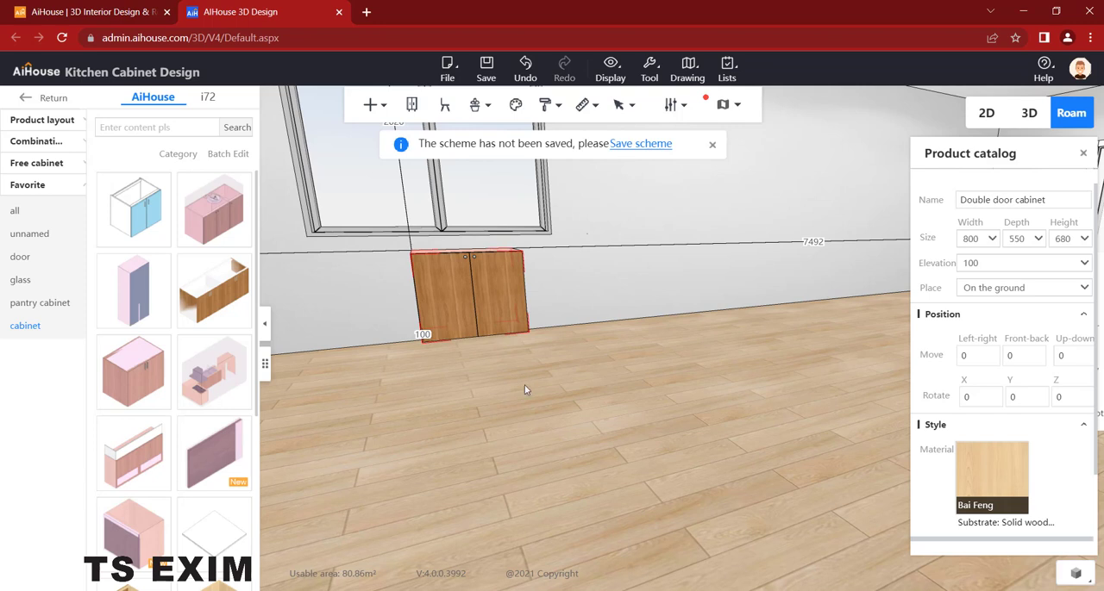
pyautogui.press('Delete')
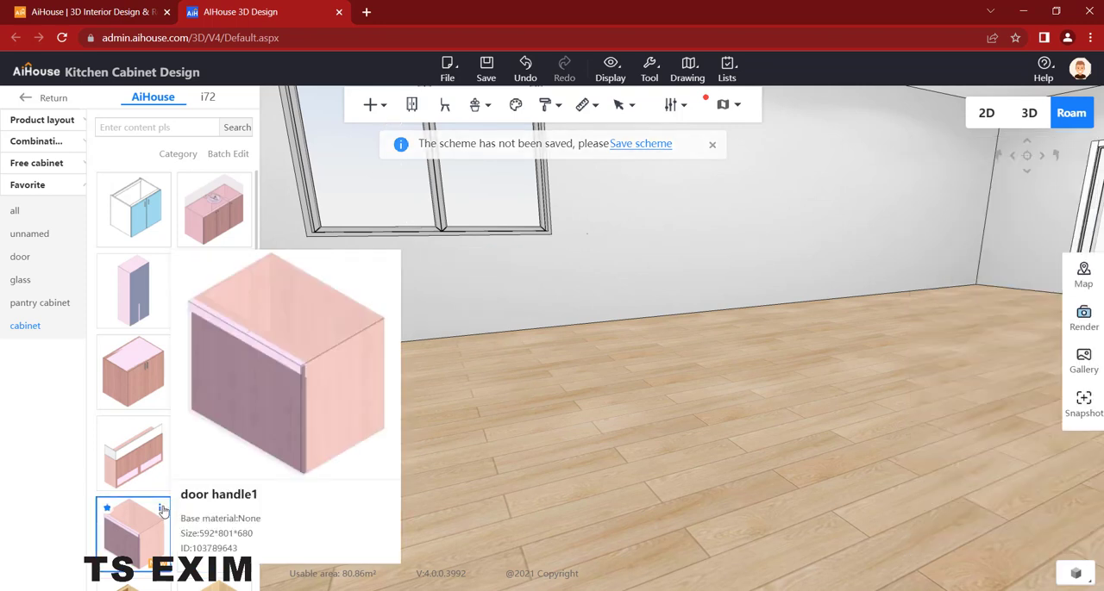
# - Place the saved door handle1 combination below the window and shift it along and away from the wall
pyautogui.click(511, 298)
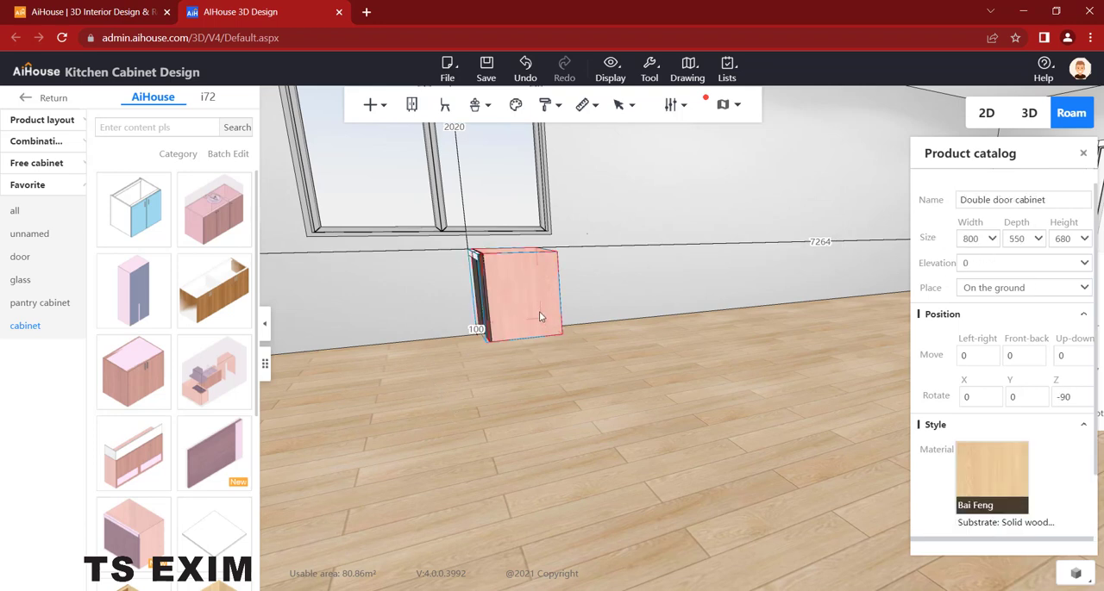
pyautogui.moveTo(539, 317); pyautogui.dragTo(517, 321)
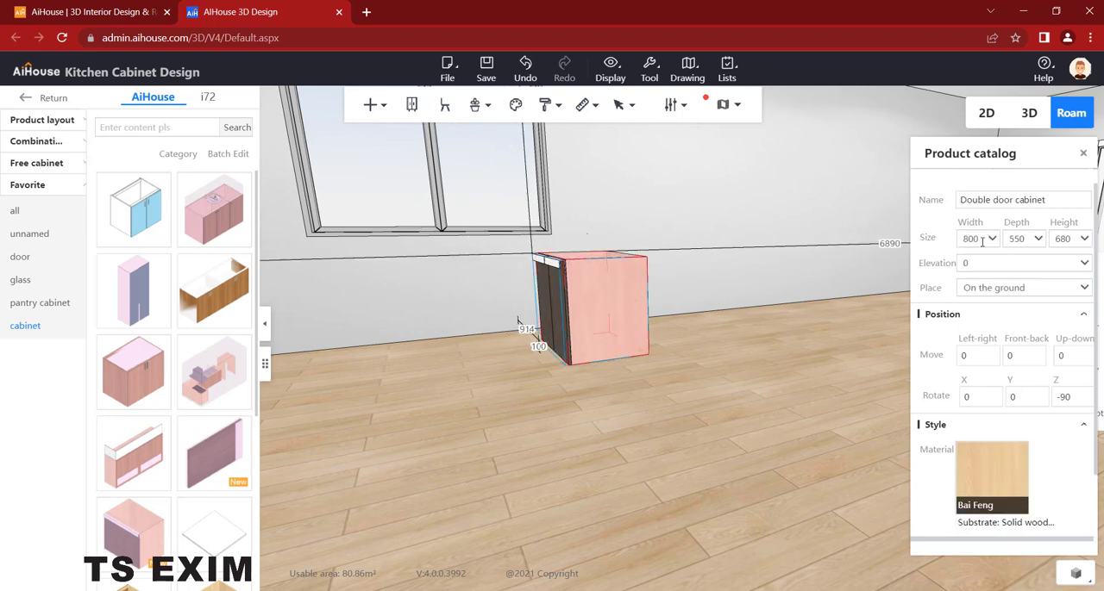
pyautogui.moveTo(644, 387); pyautogui.dragTo(705, 389)
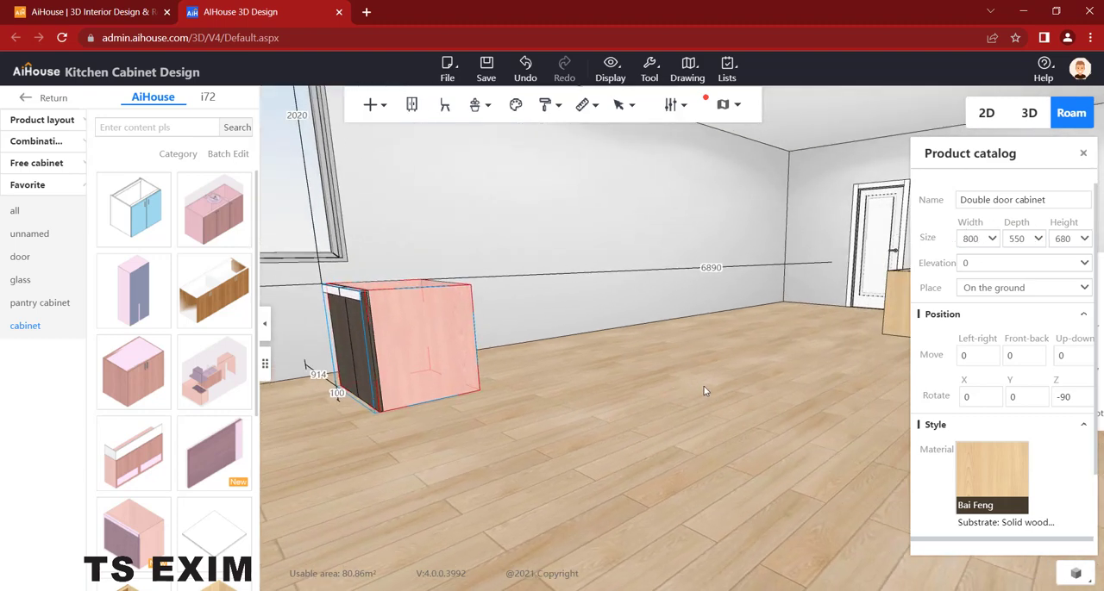
pyautogui.press('a')
pyautogui.moveTo(412, 444); pyautogui.dragTo(590, 353)
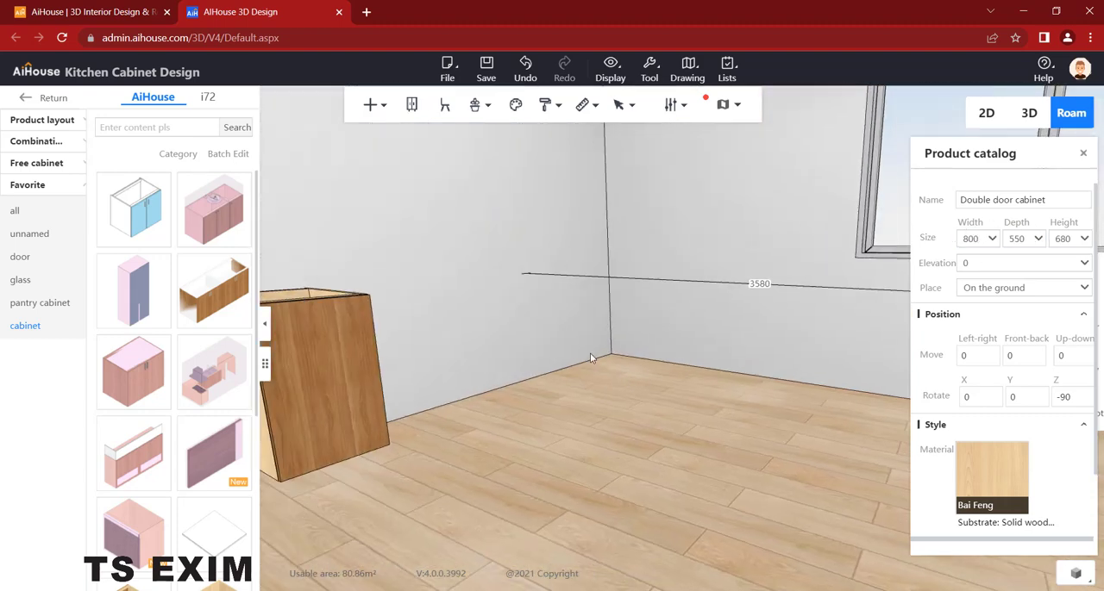
pyautogui.press('s')
pyautogui.press('s')
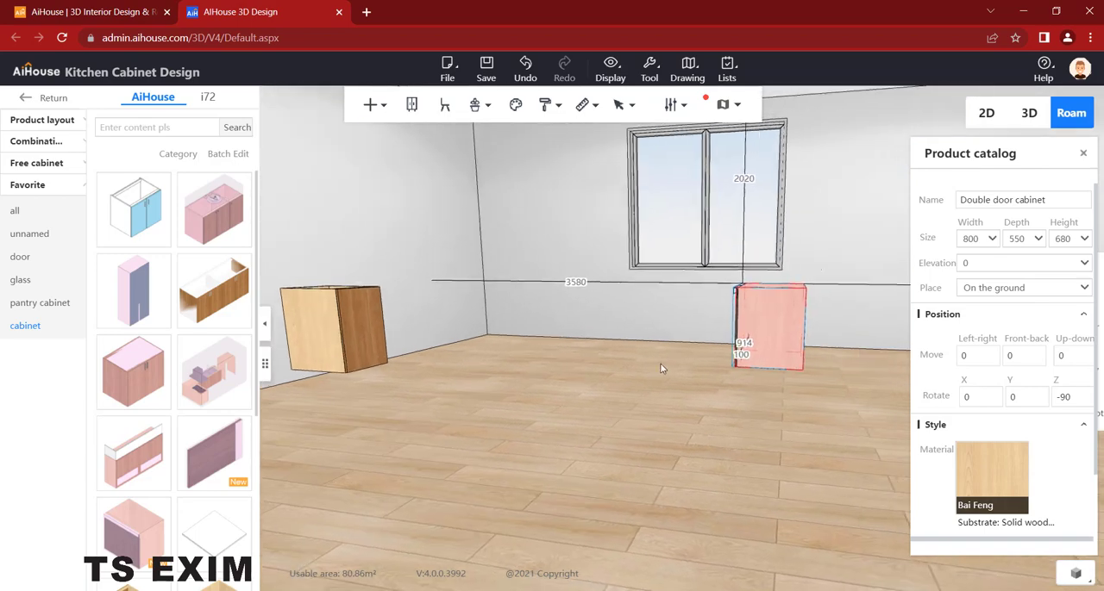